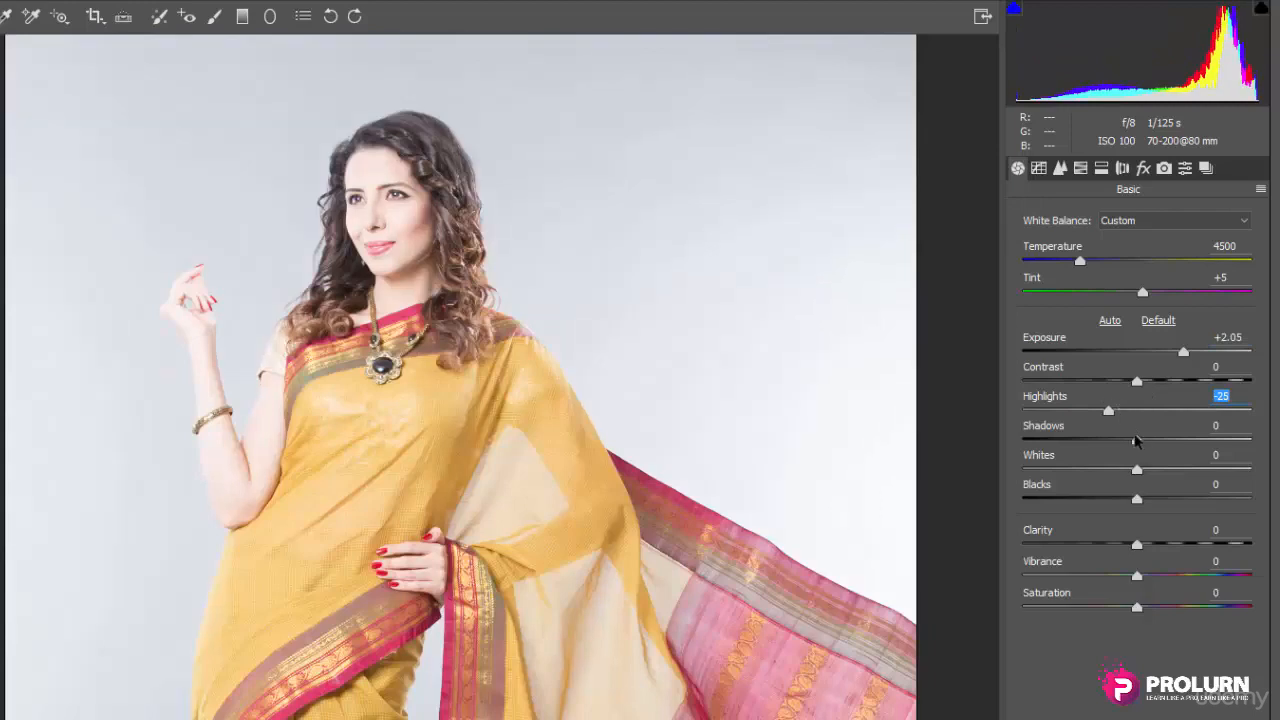
Set Shadows to +28, Whites to -34, Blacks to +36, Clarity to -37, Vibrance to +29 and Saturation to -22.
drag(1137, 440, 1177, 499)
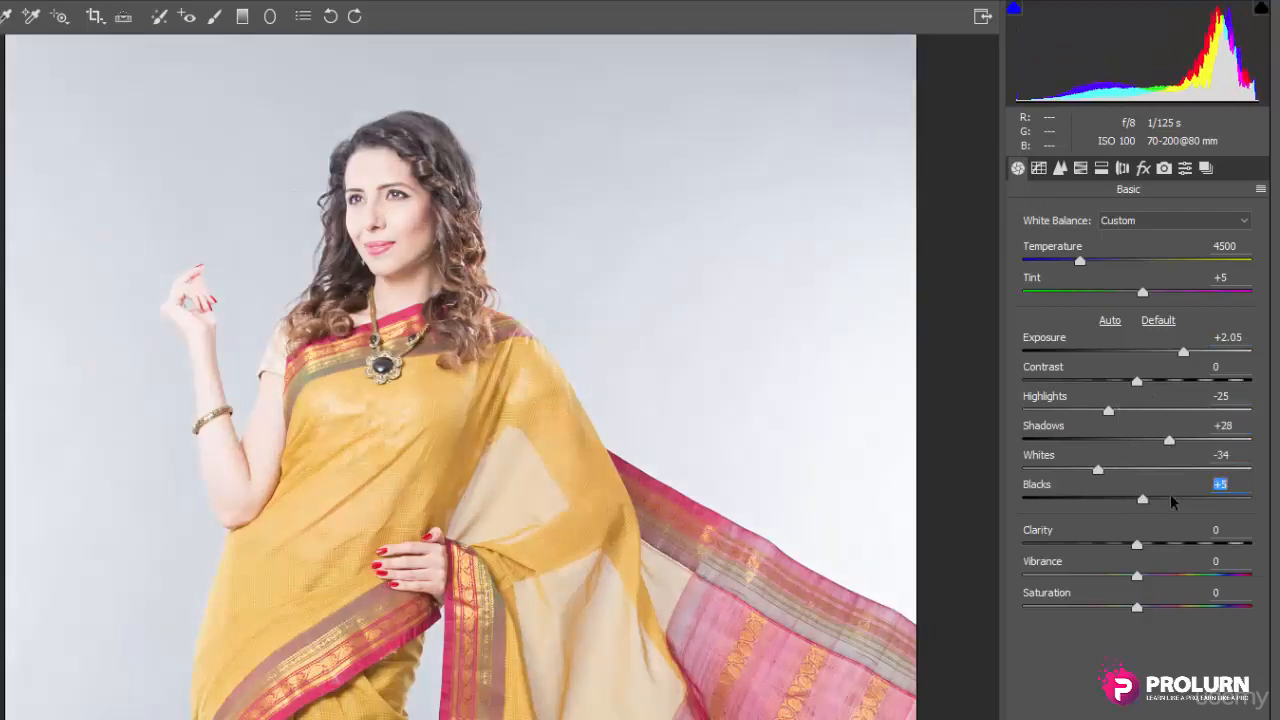
drag(1137, 544, 1112, 607)
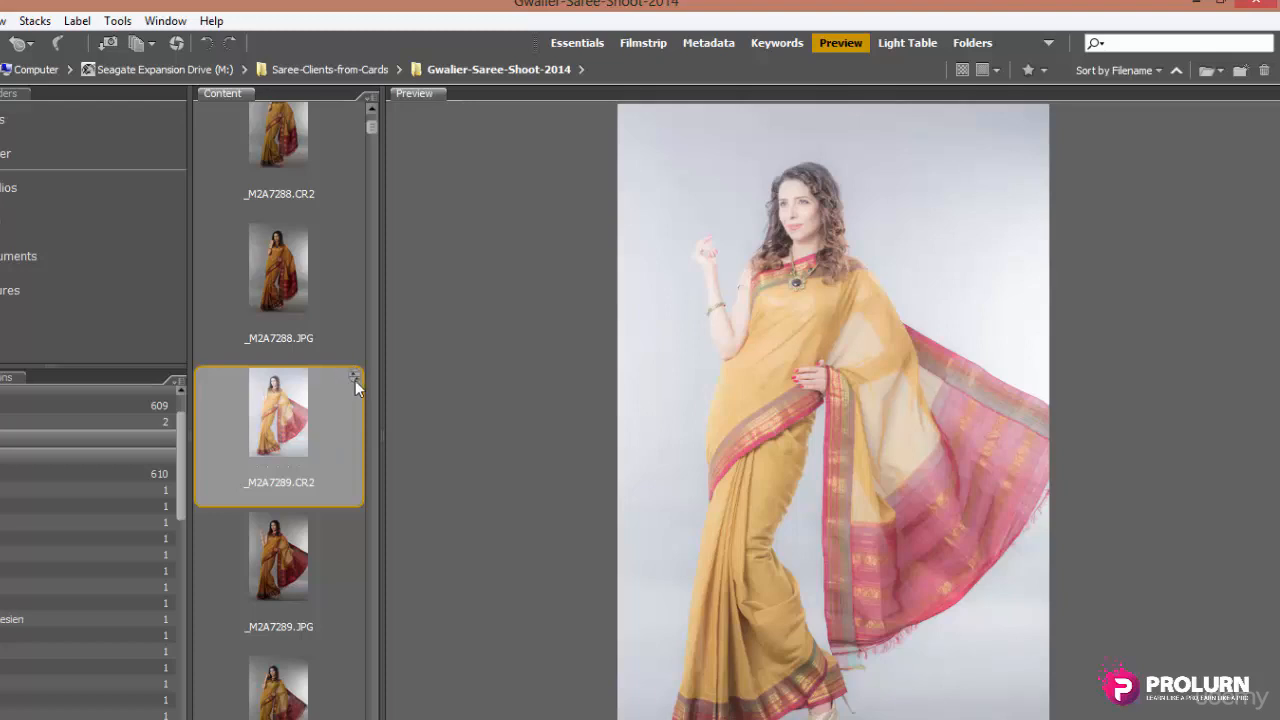
Reopen _M2A7289.CR2 from Bridge in Camera Raw and return its adjustments to the As Shot white balance and default values.
right_click(300, 433)
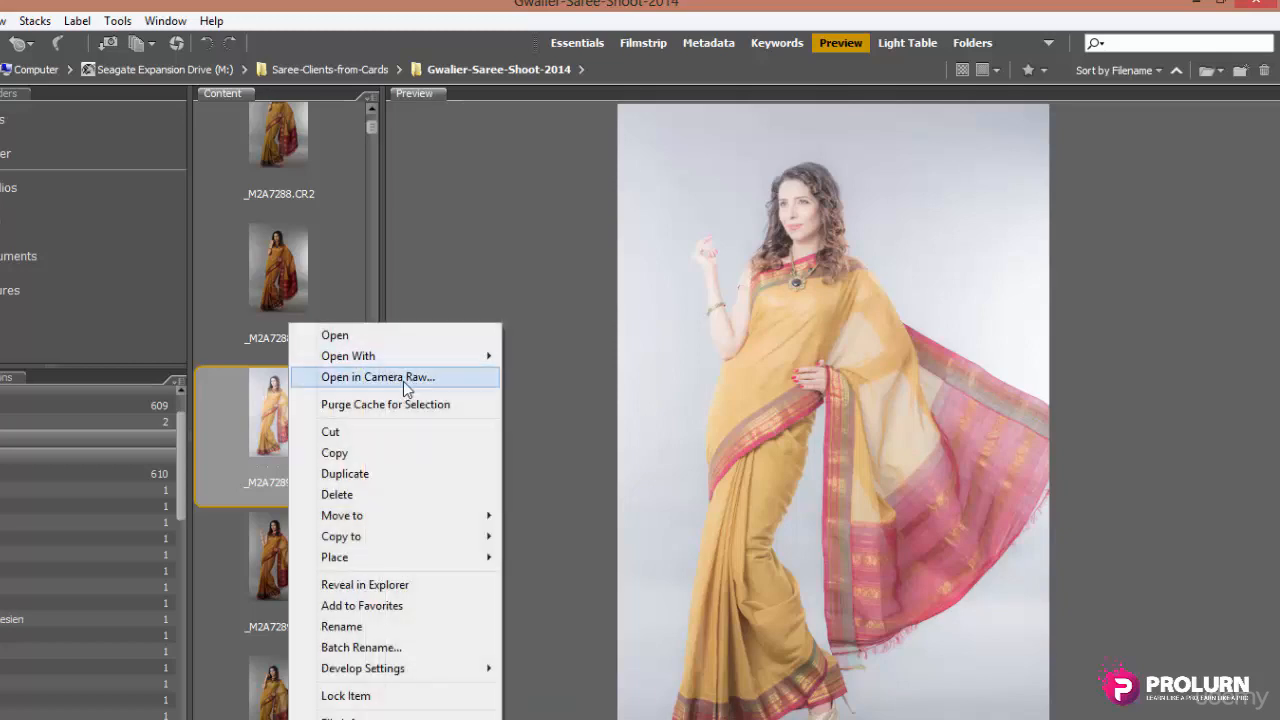
click(403, 377)
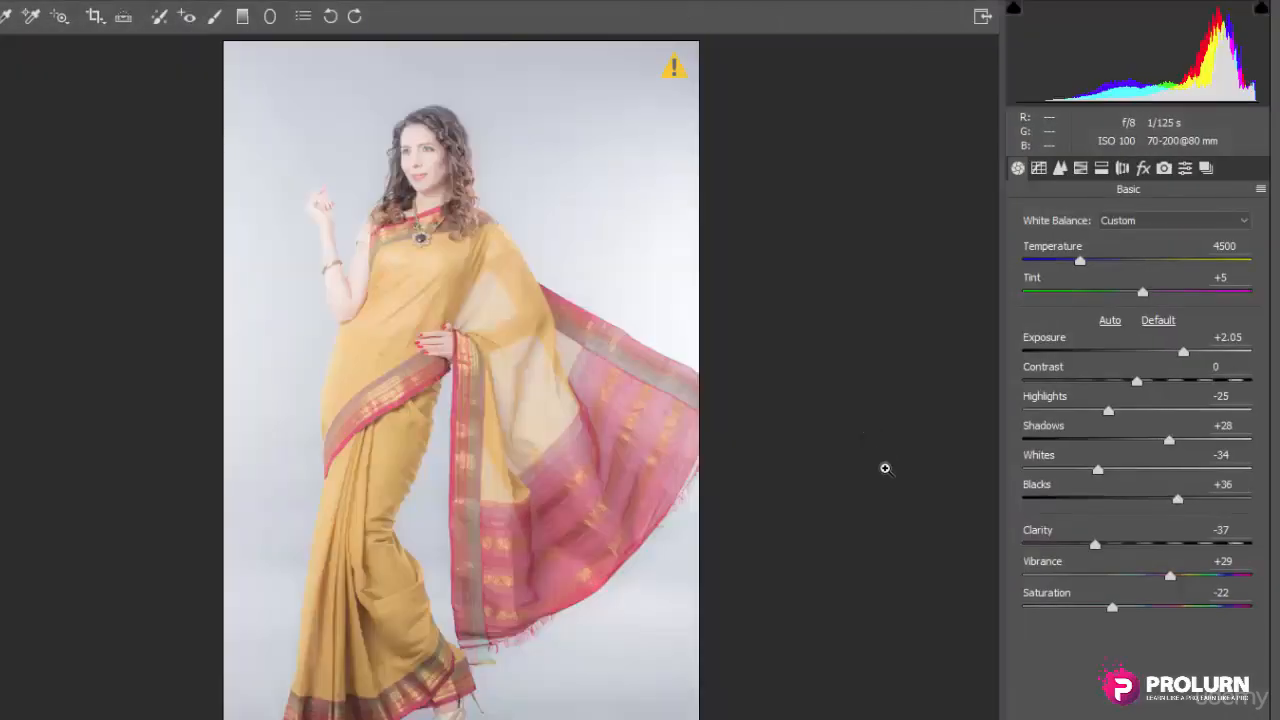
key(ctrl+r)
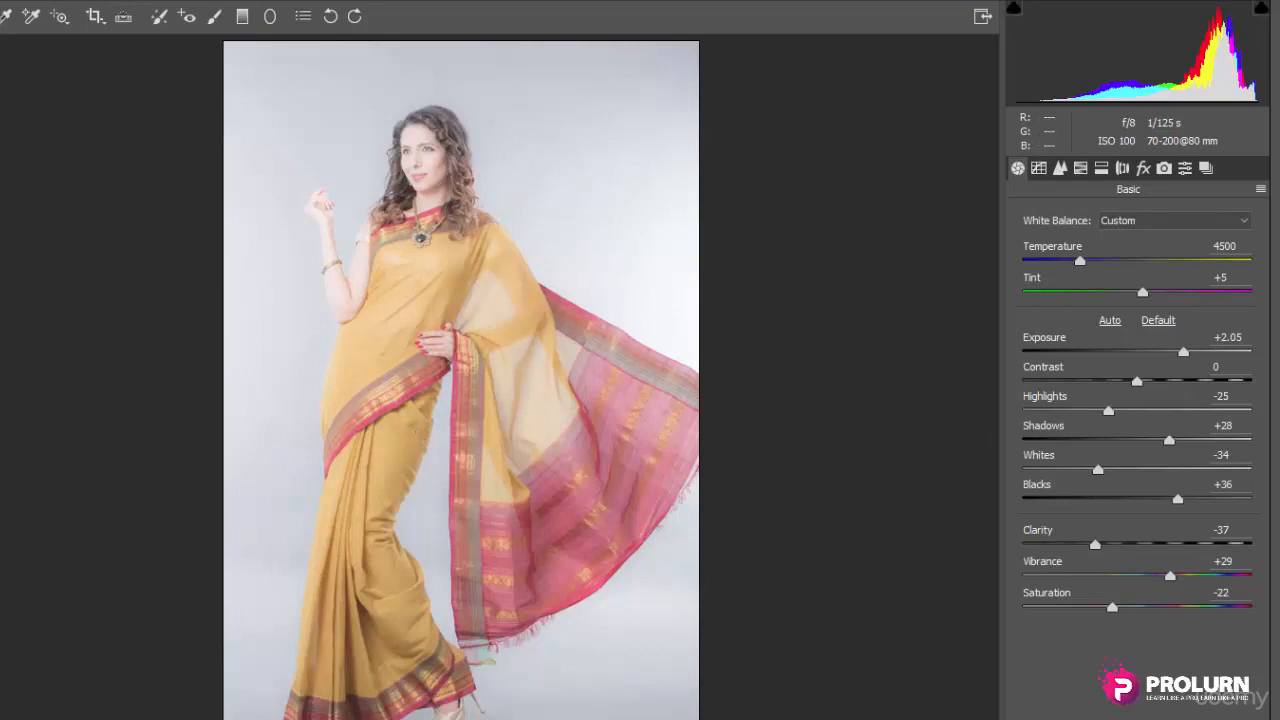
key(p)
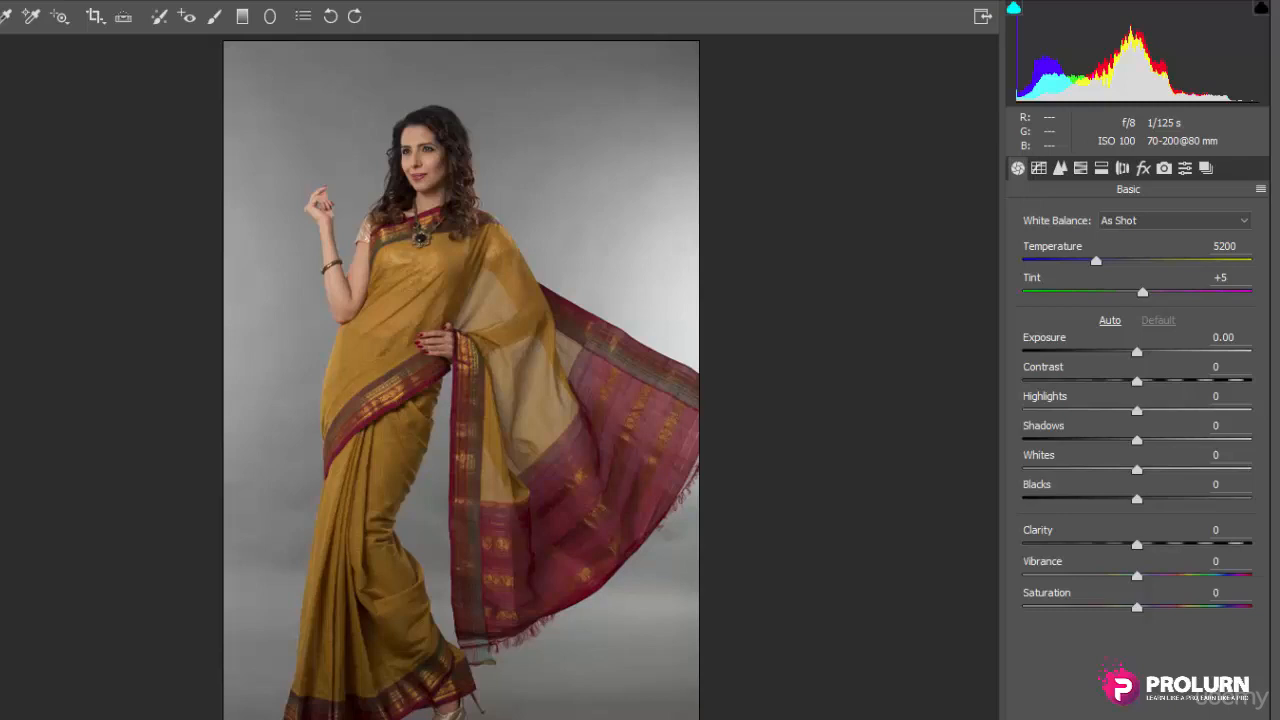
Open the image save options and build the file name from Saree followed by a 3 Digit Serial Number.
key(ctrl+s)
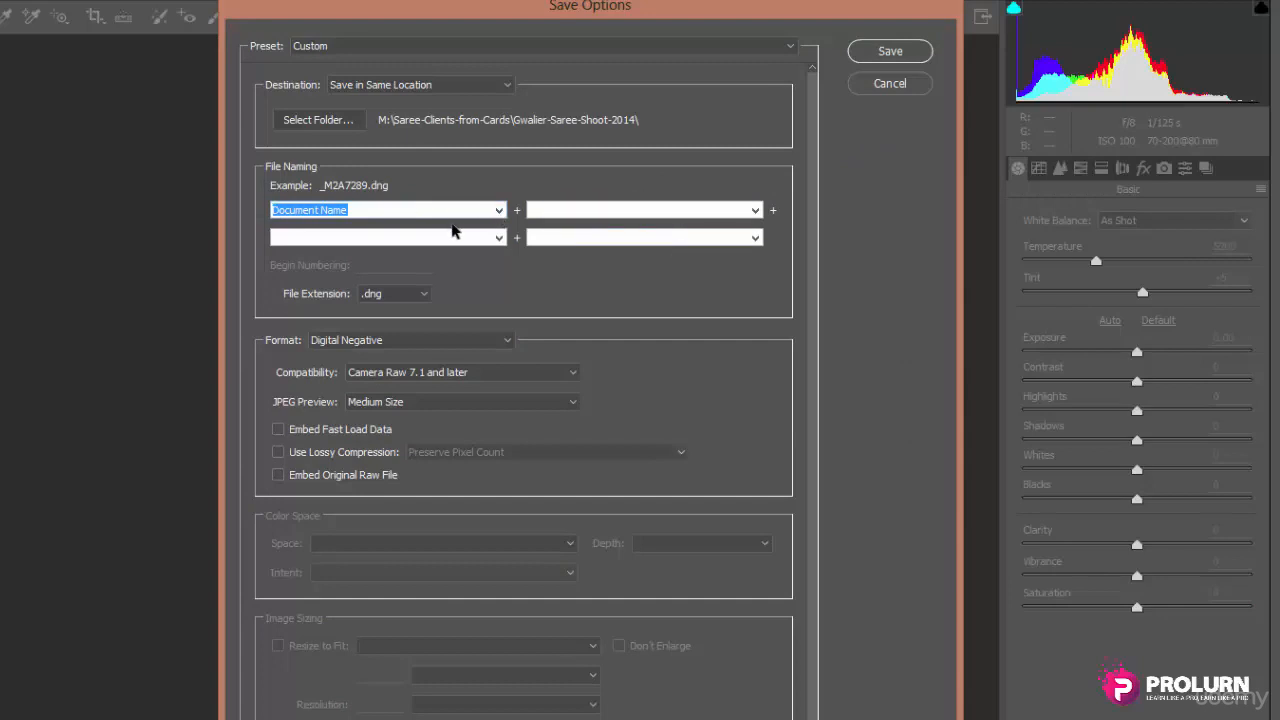
click(497, 212)
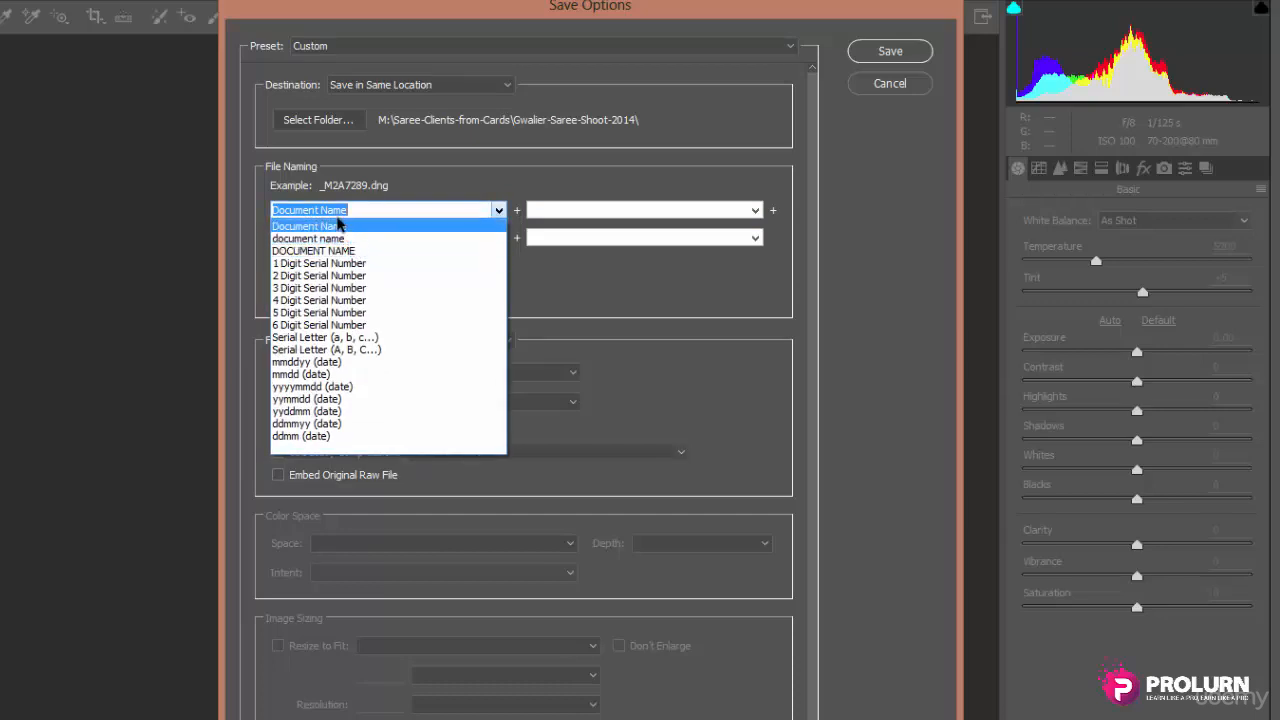
click(340, 210)
text(Saree)
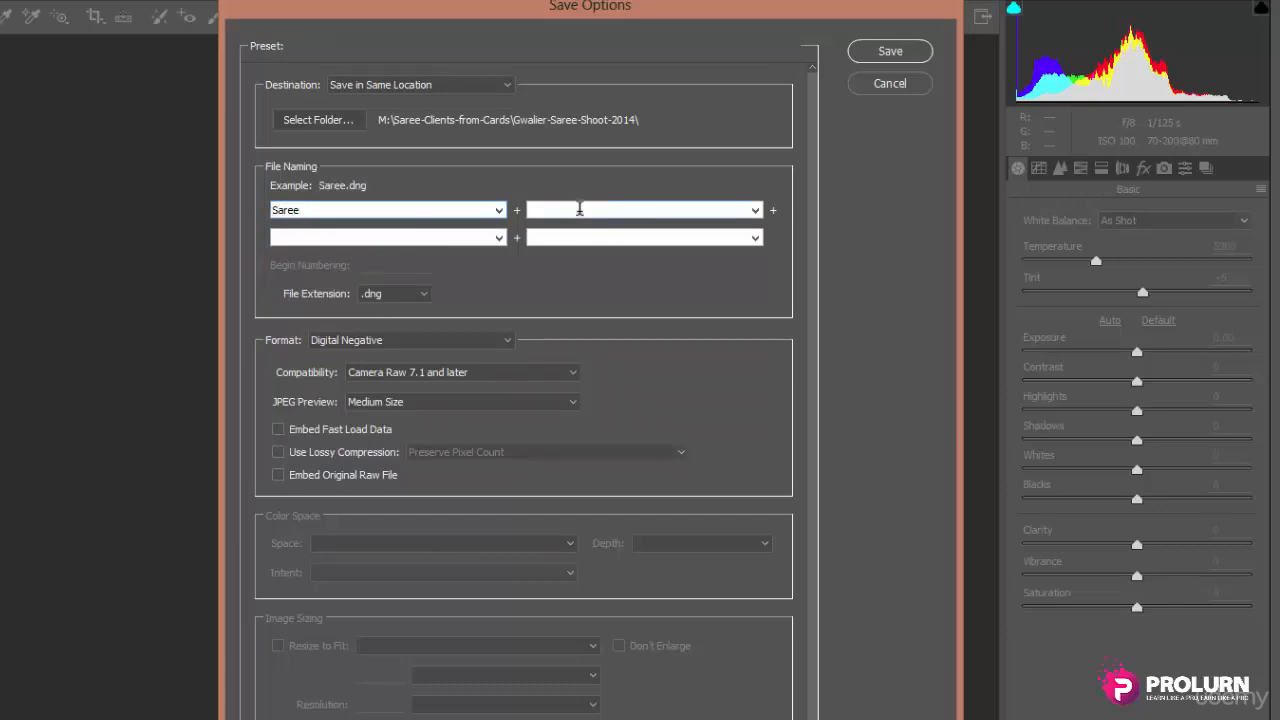
click(755, 210)
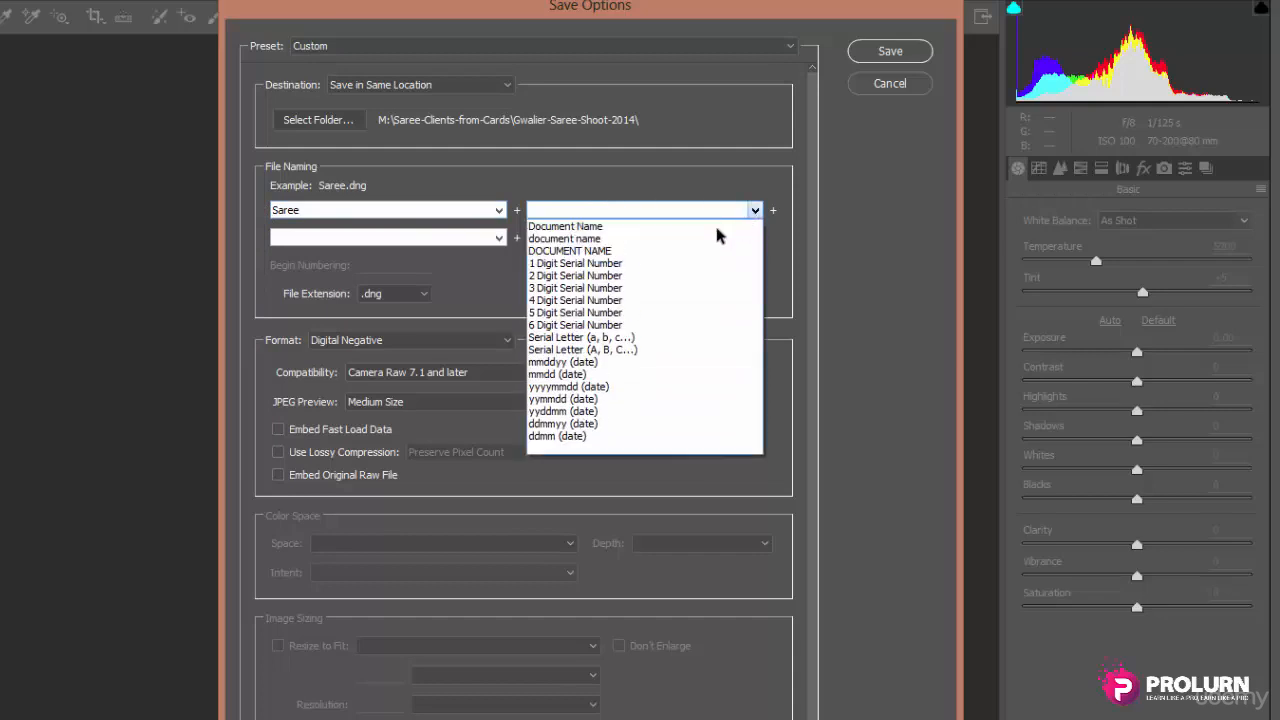
click(552, 287)
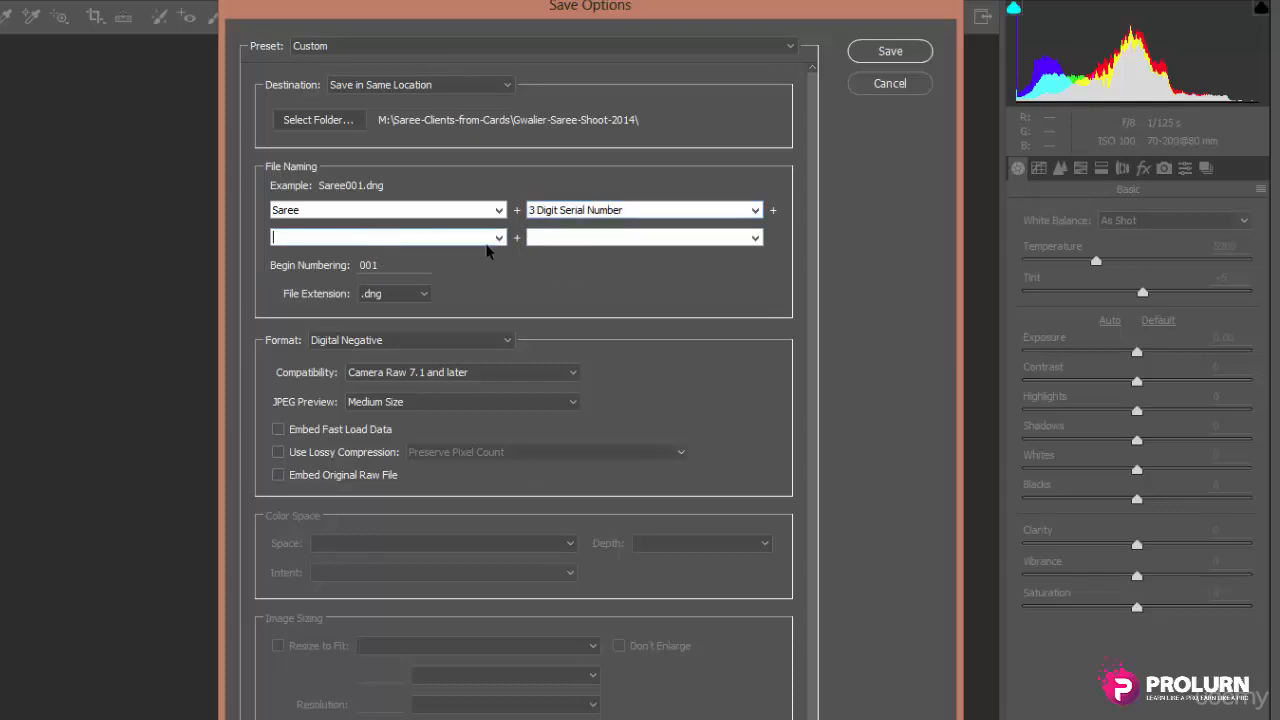
Extend the file name with the mmdd (date) element and an uppercase Serial Letter (A, B, C...).
click(499, 240)
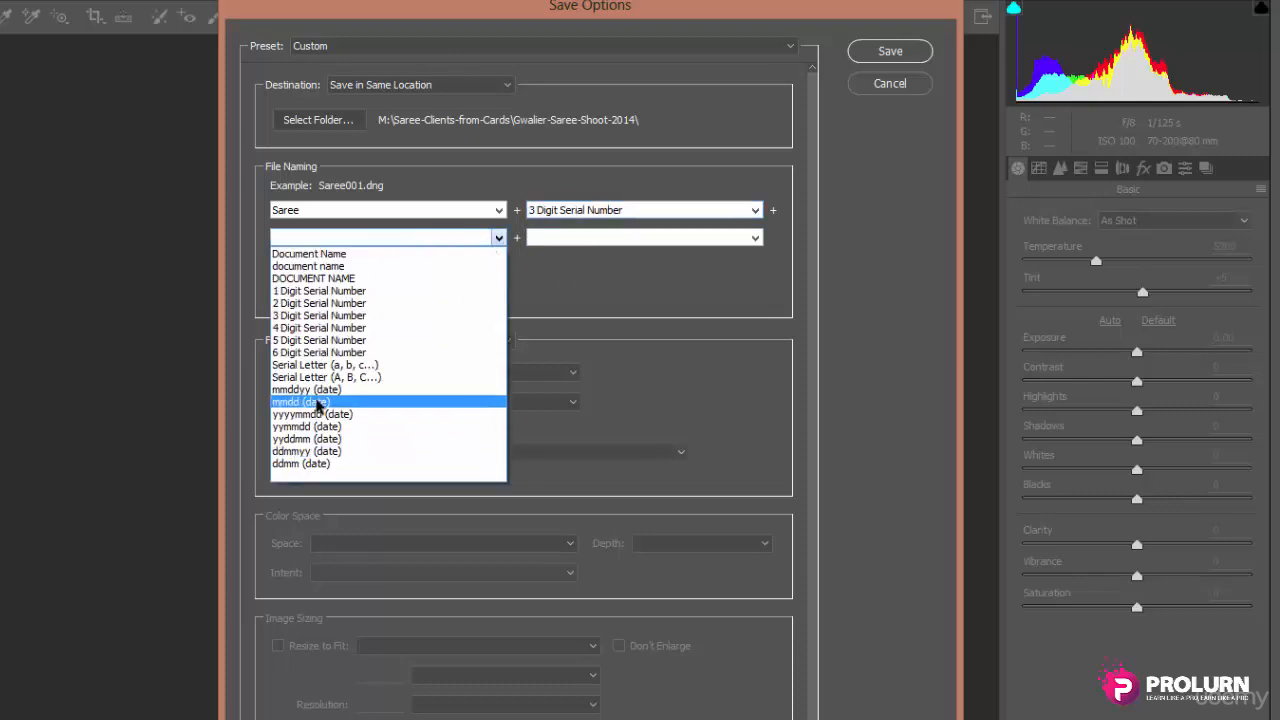
click(318, 402)
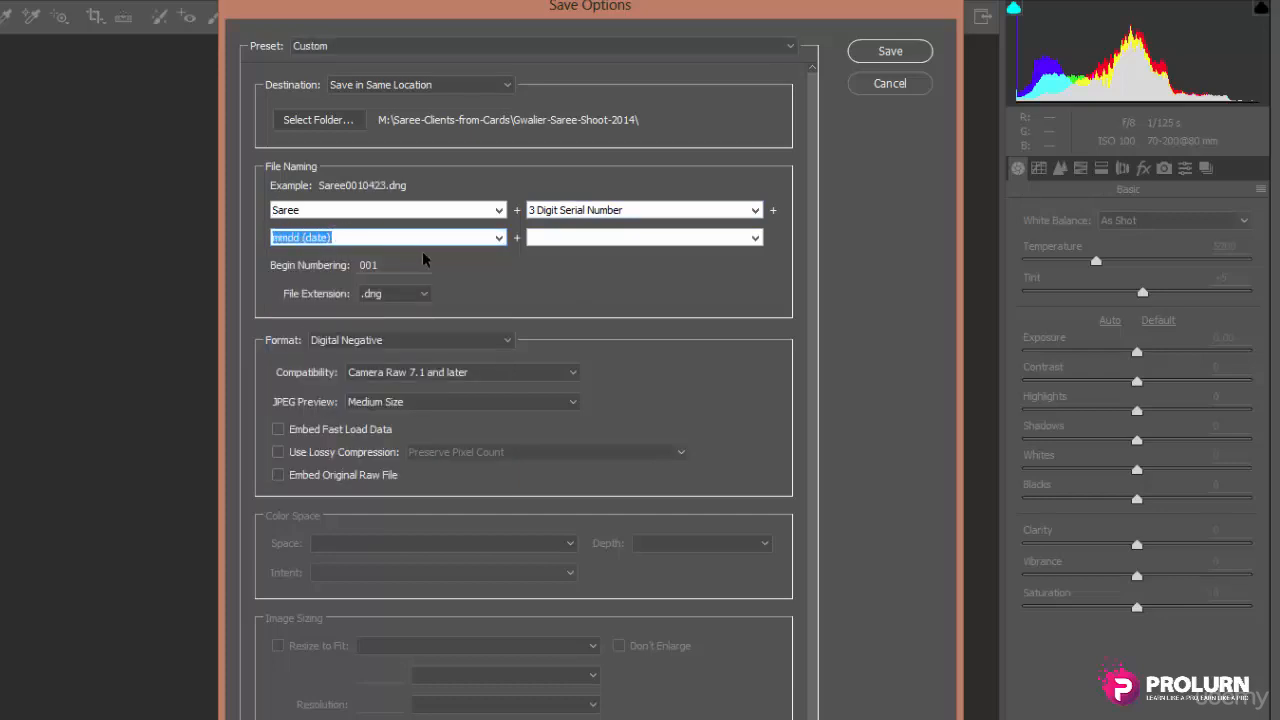
click(581, 236)
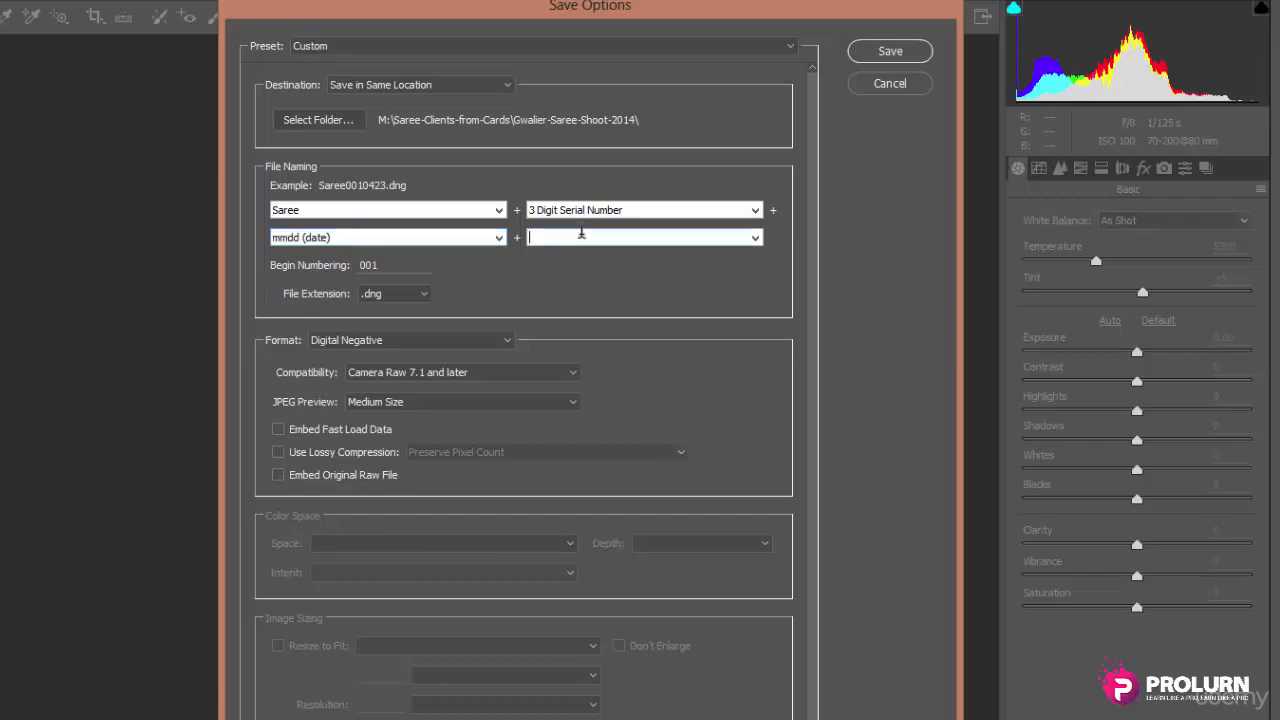
click(755, 238)
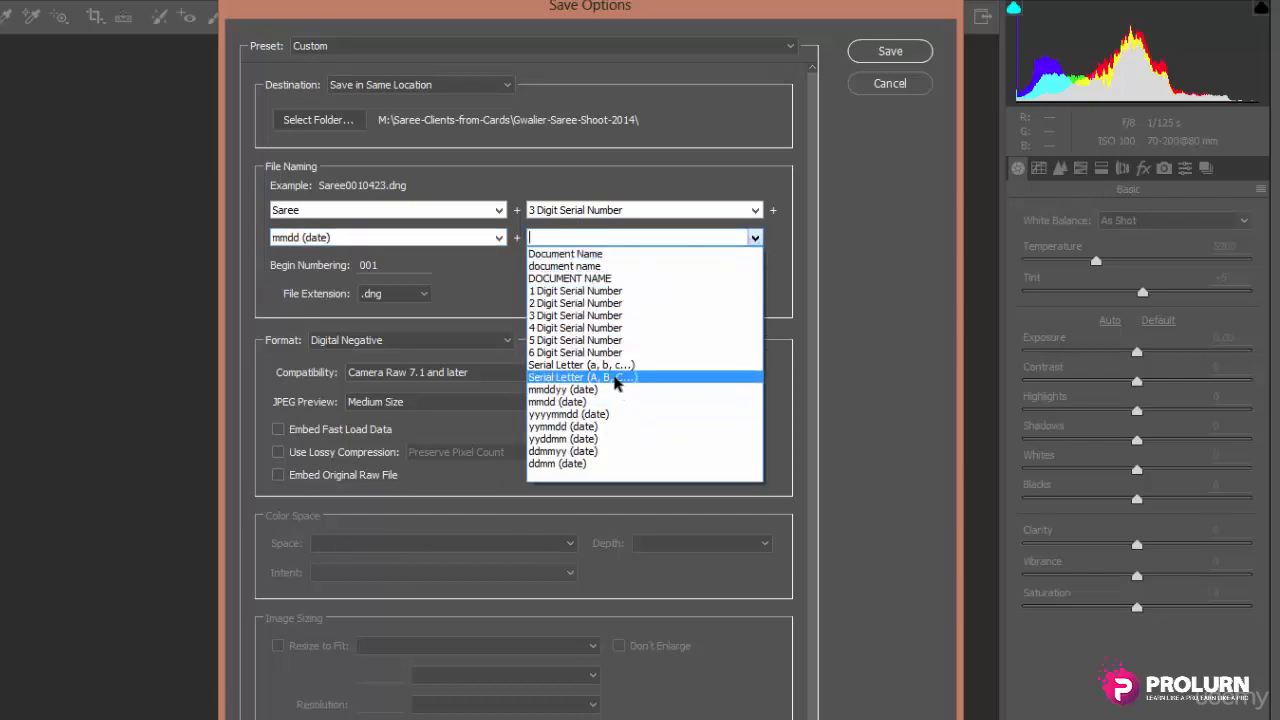
click(615, 379)
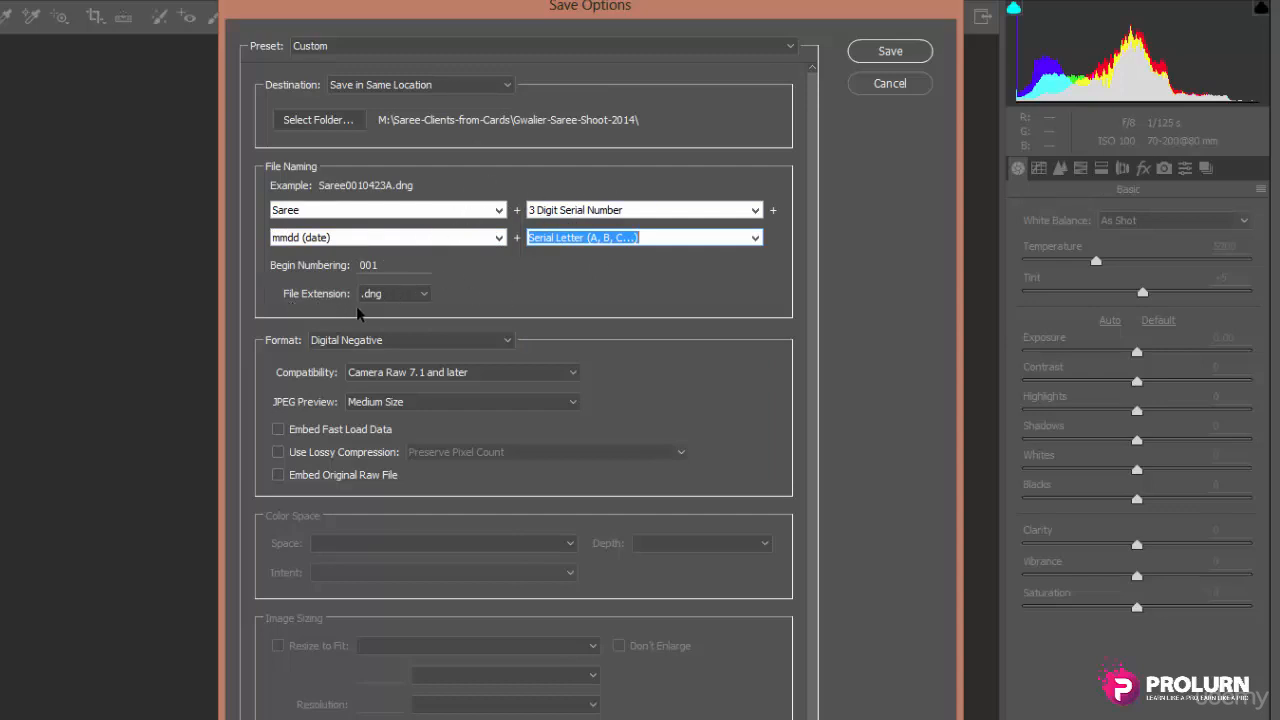
Examine the file extensions and image formats offered for saving, and compare them against the raw photo.
click(403, 298)
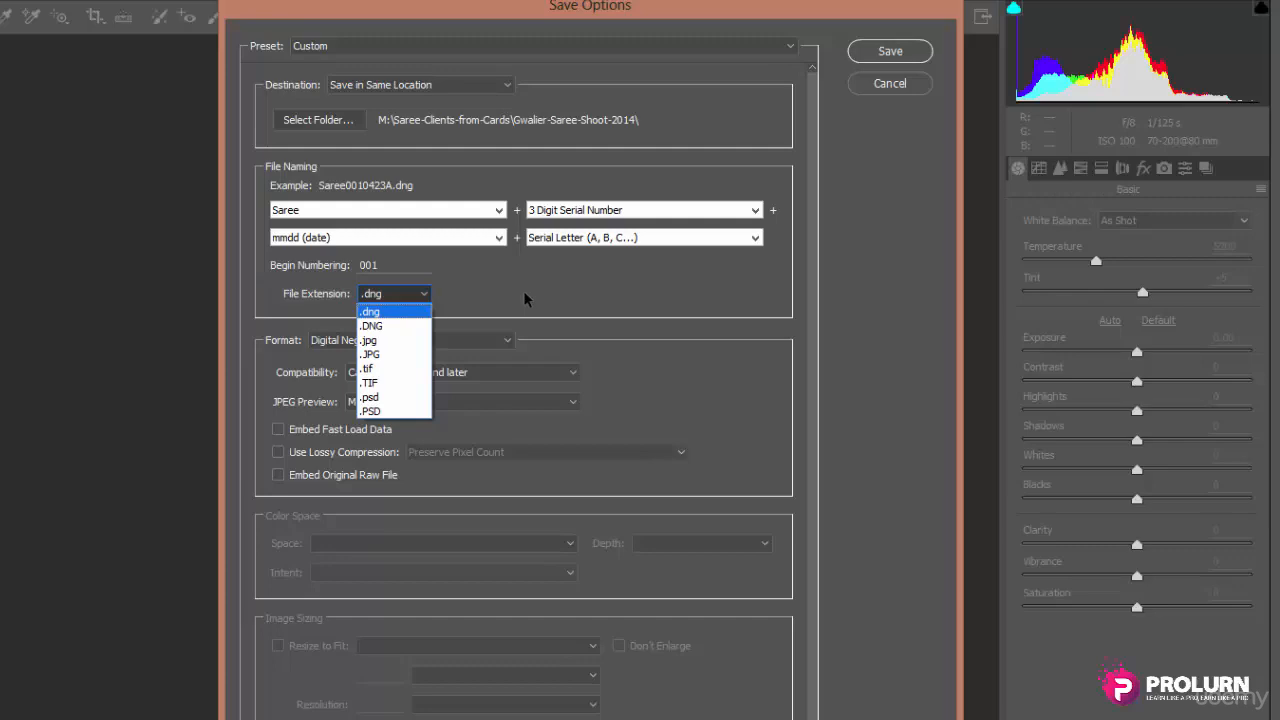
click(343, 18)
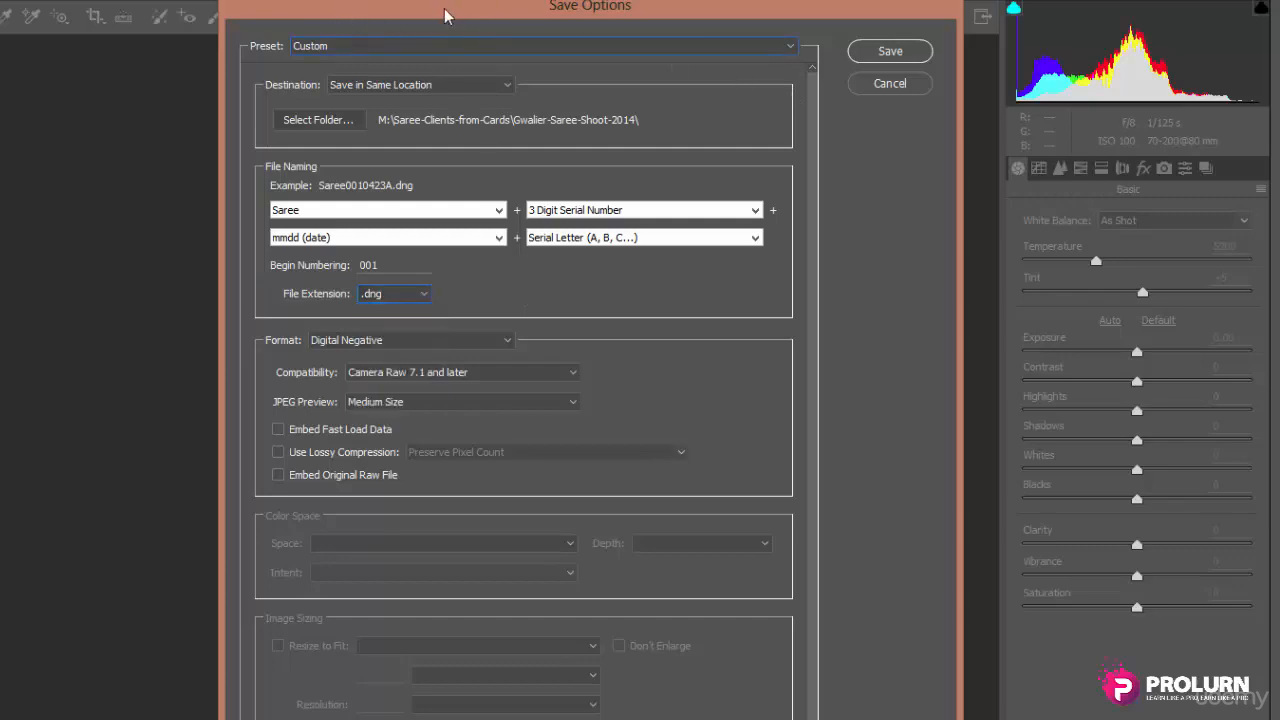
drag(449, 17, 801, 27)
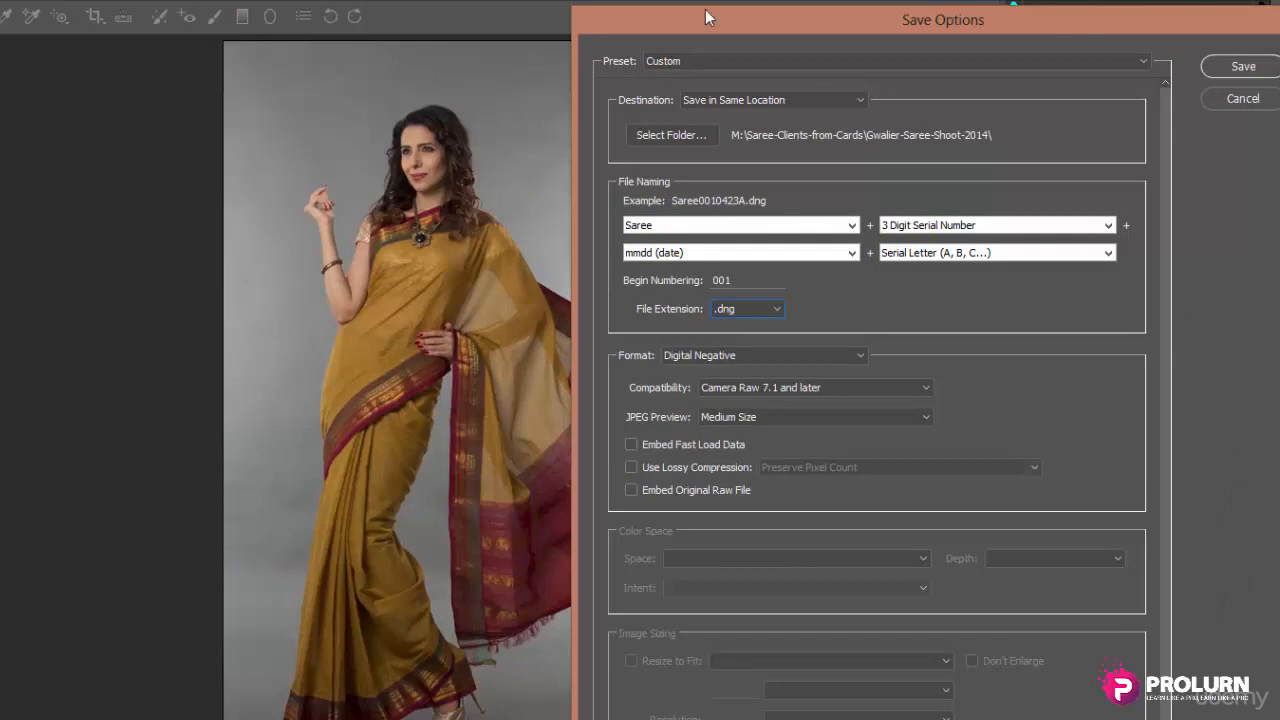
drag(705, 19, 735, 13)
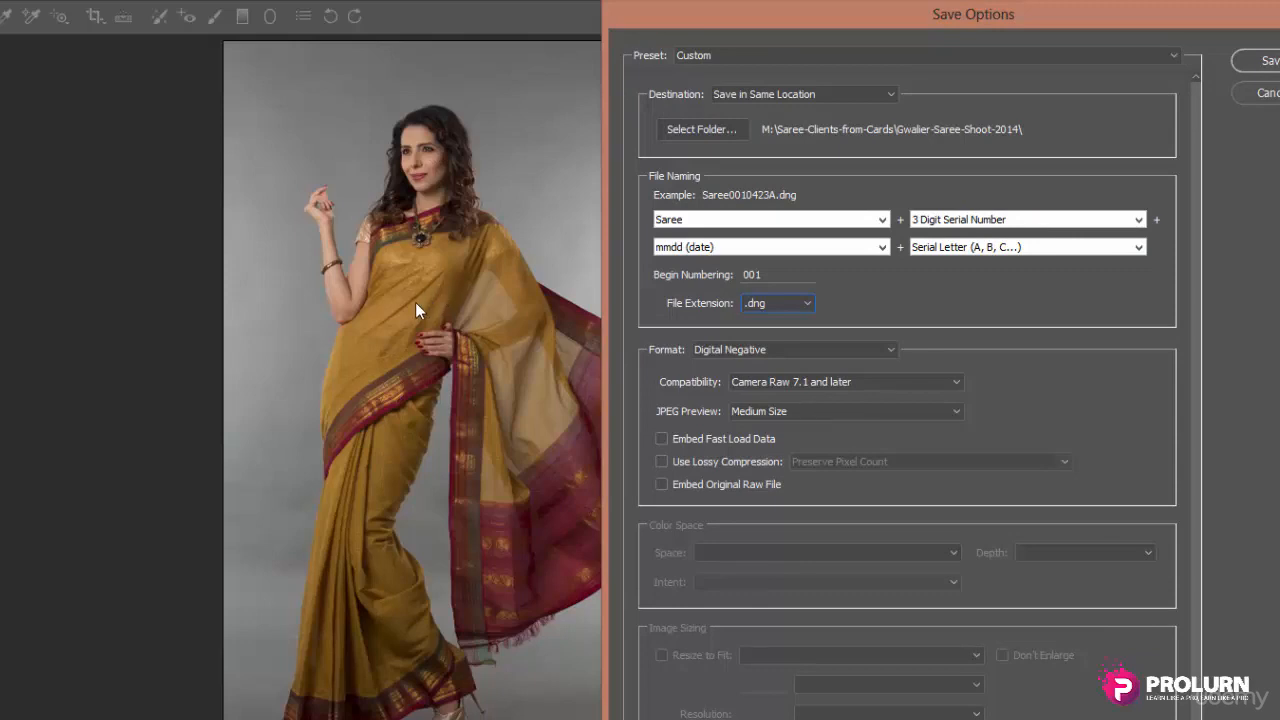
drag(681, 15, 736, 5)
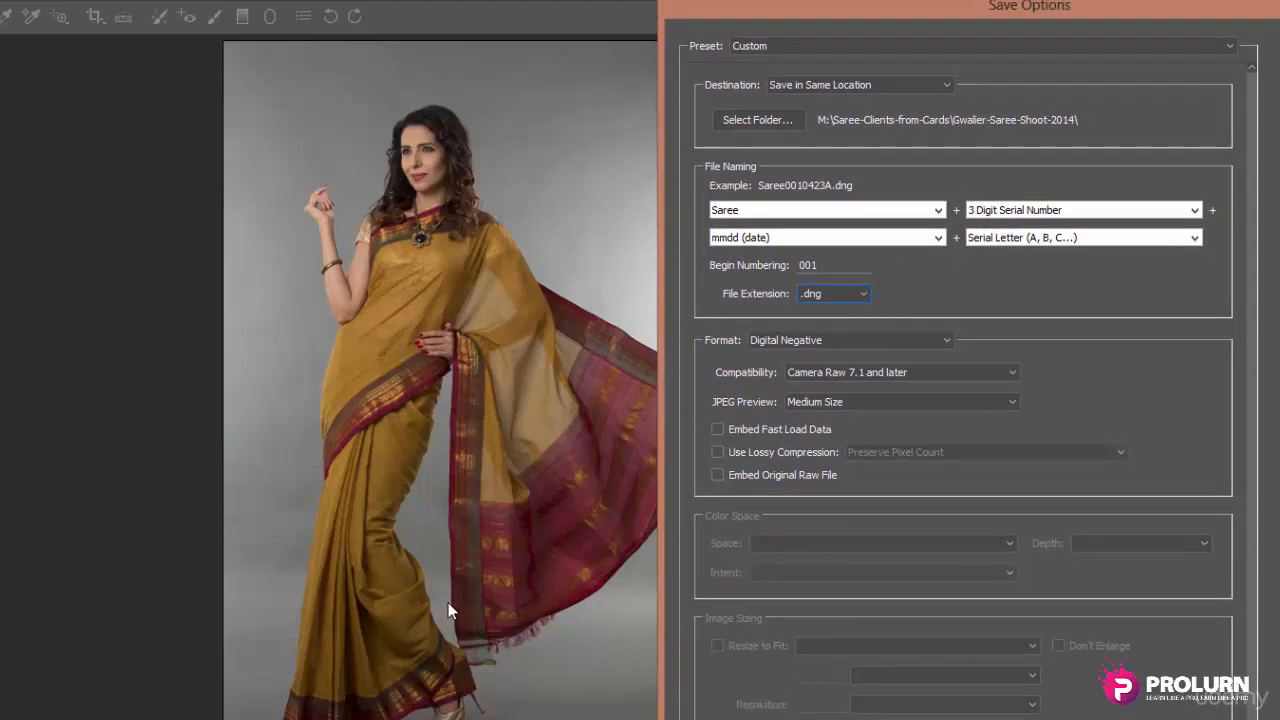
drag(719, 4, 540, 6)
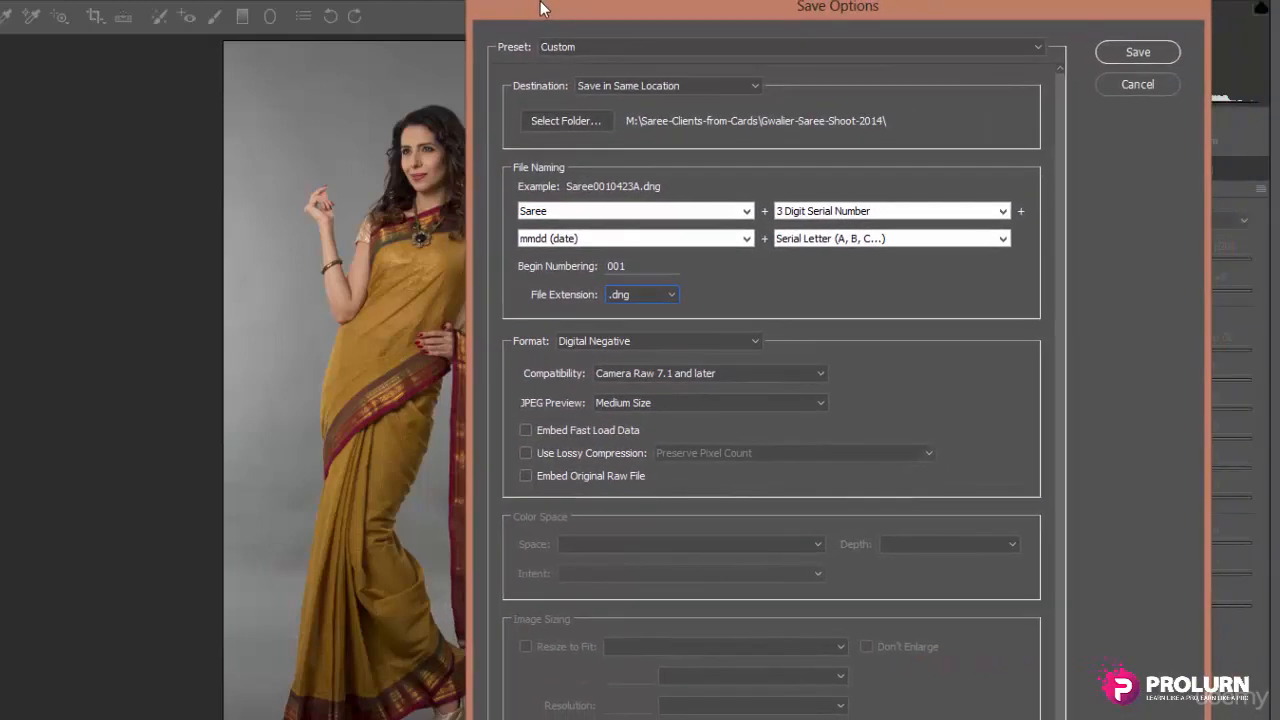
click(641, 294)
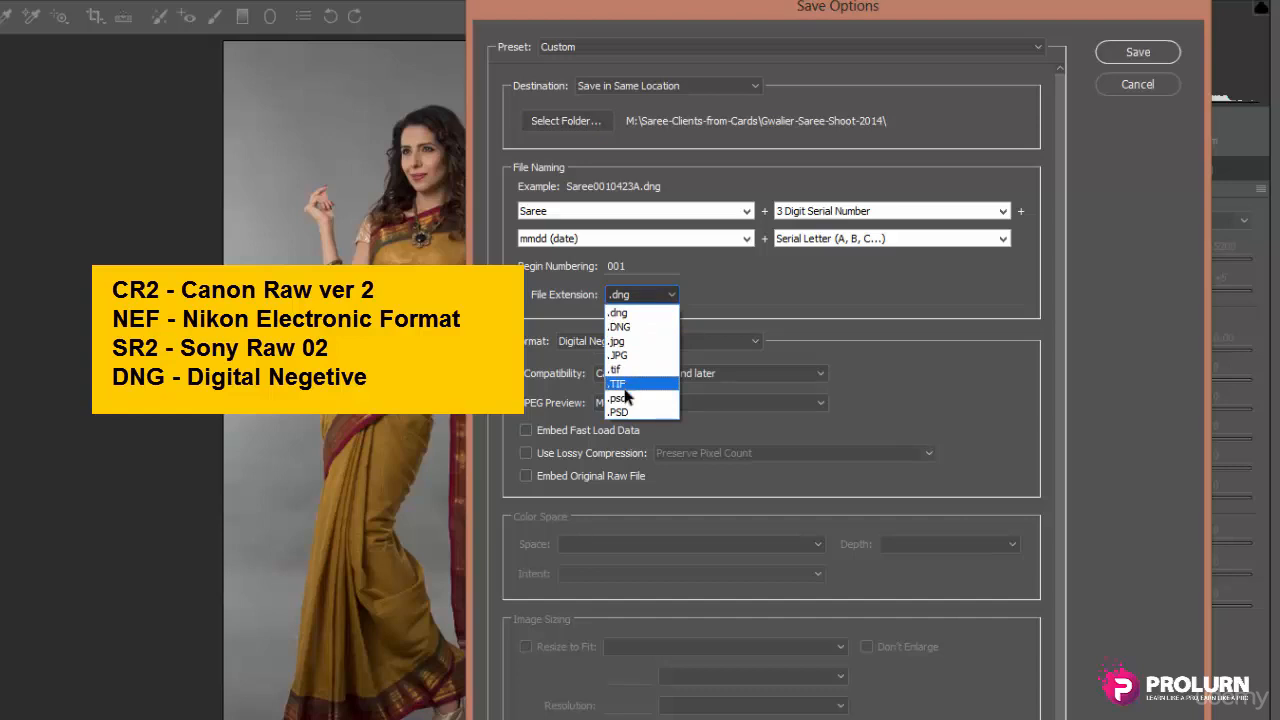
click(733, 277)
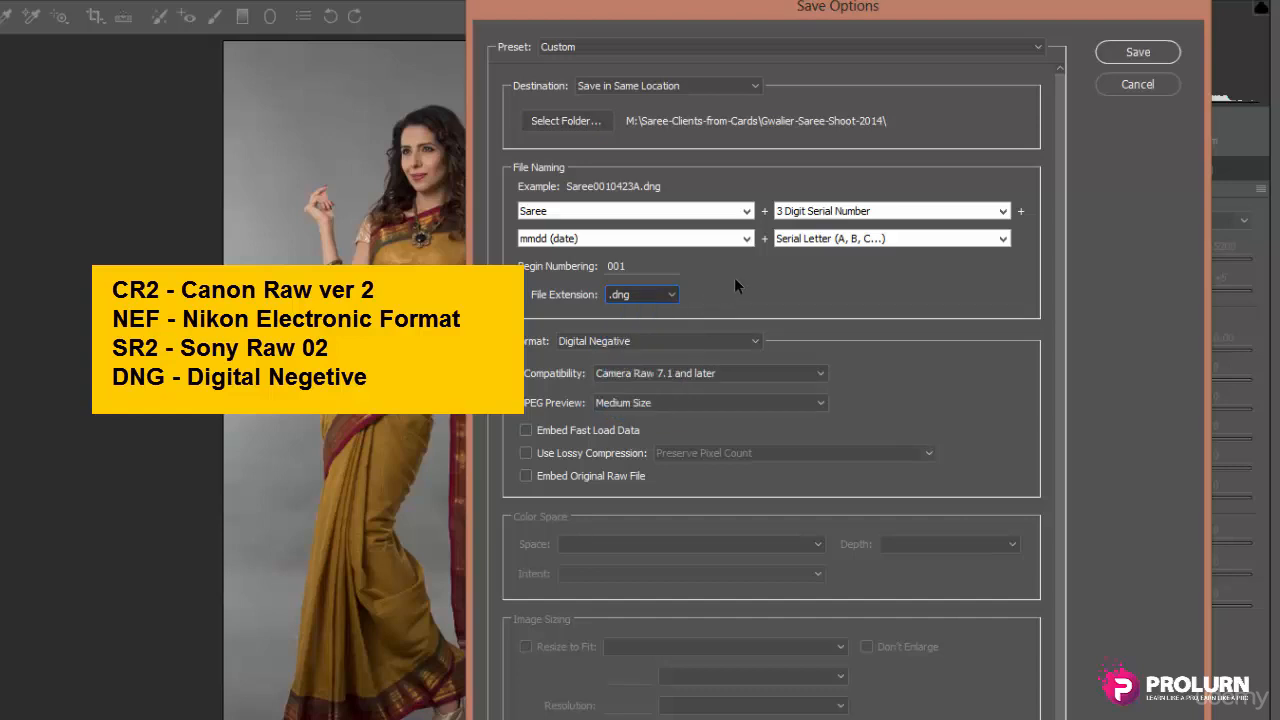
click(627, 340)
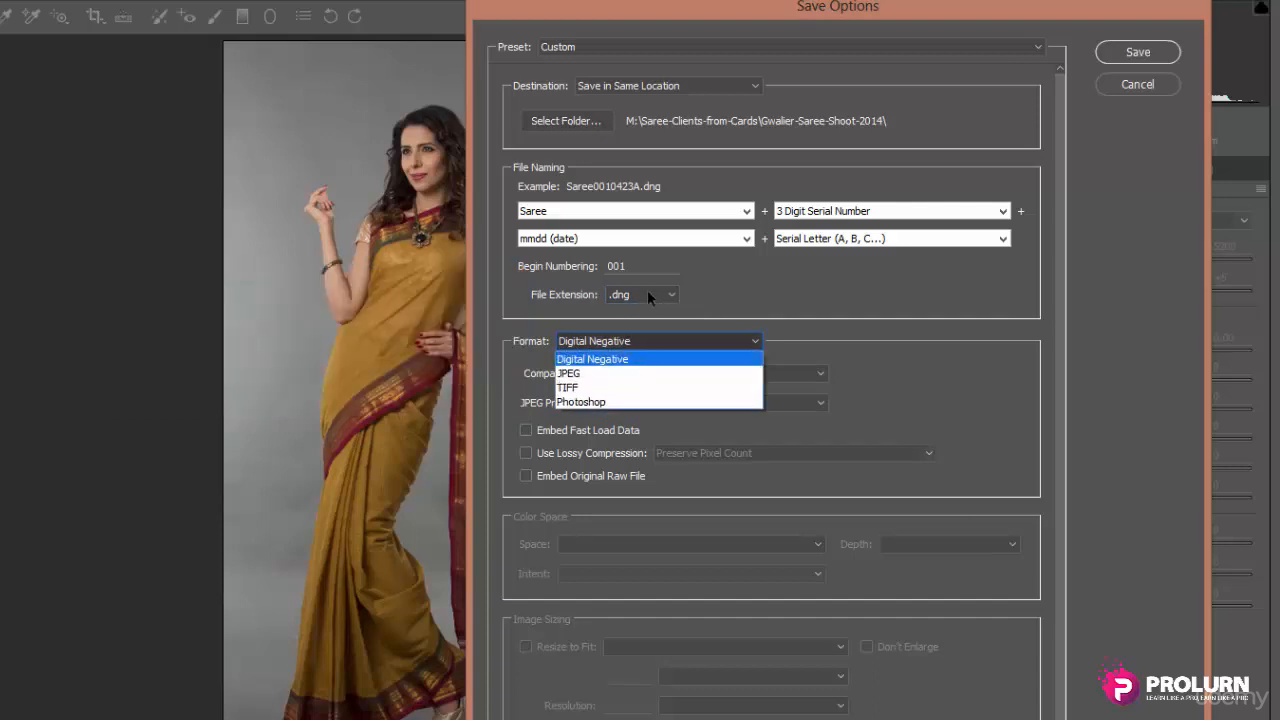
click(608, 343)
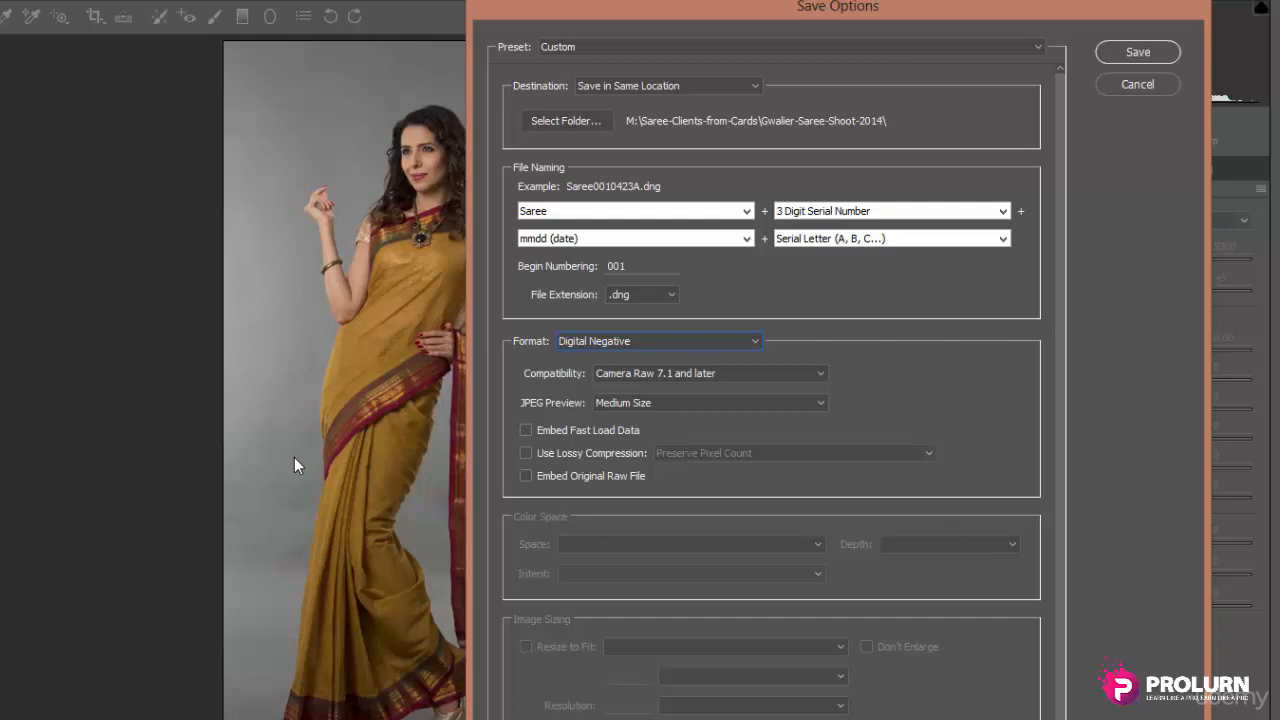
Try lossy compression for the Digital Negative and look through its size and pixel-count limits.
click(525, 452)
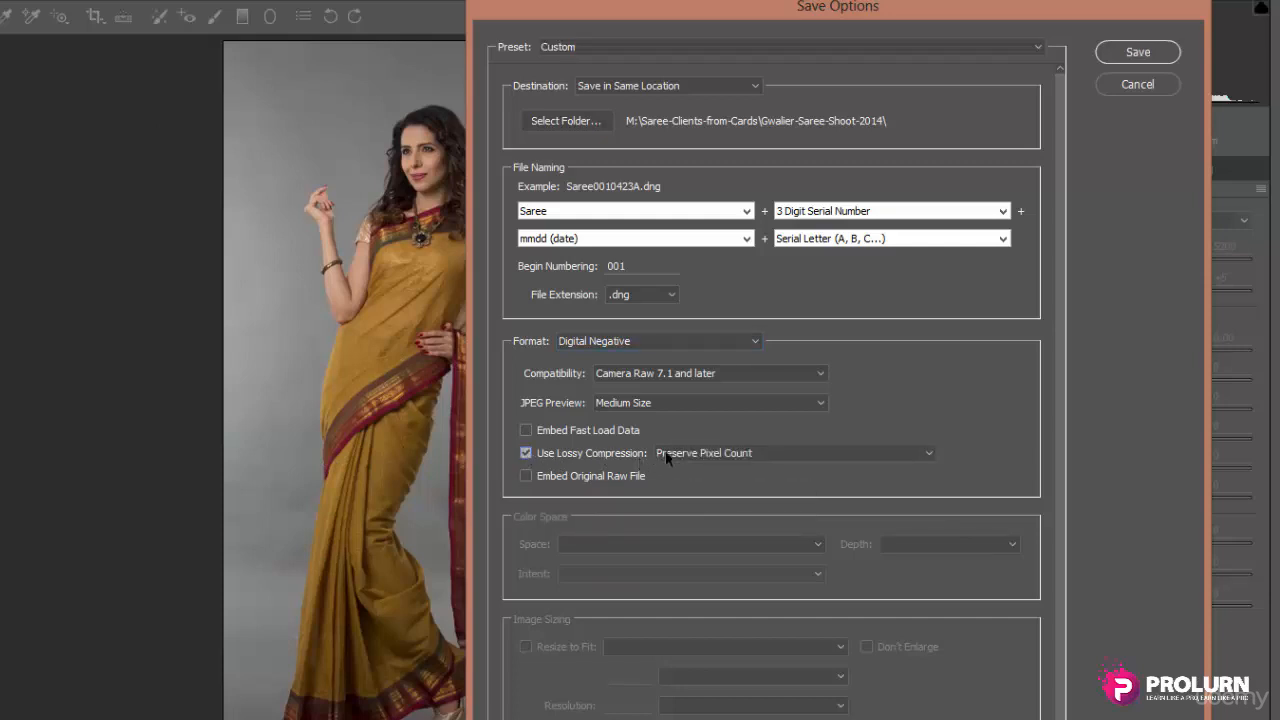
click(678, 453)
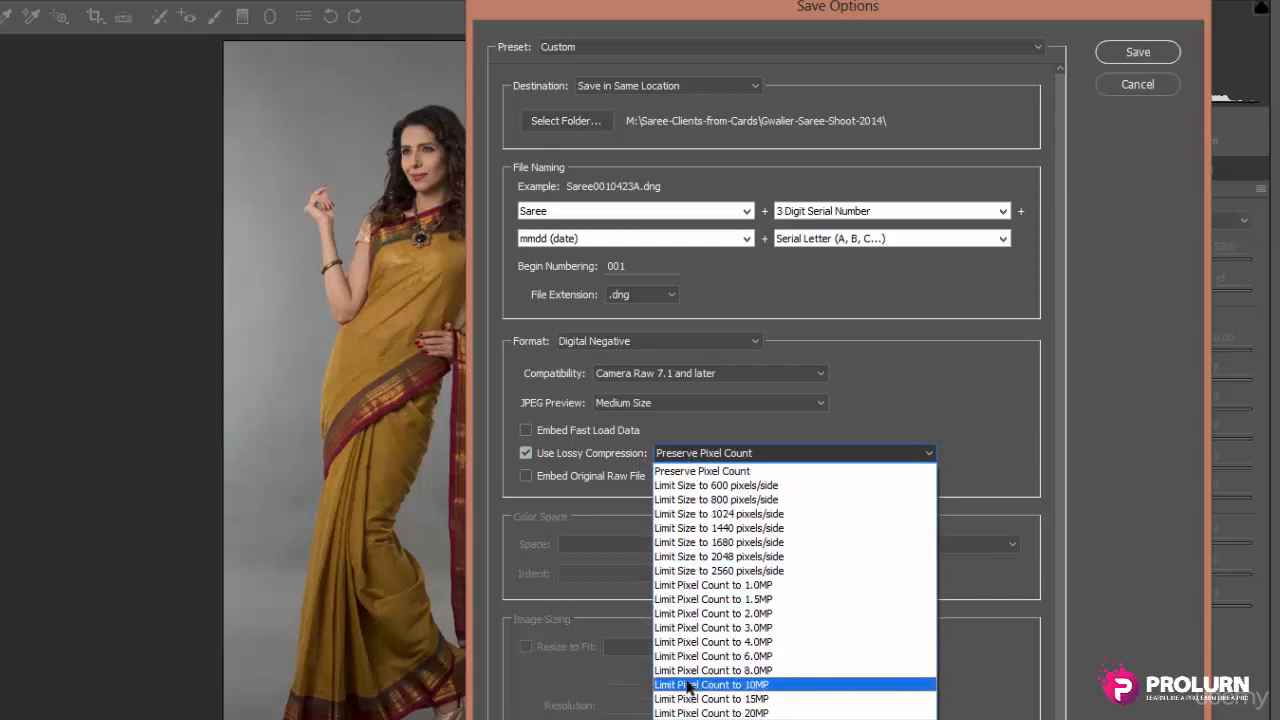
click(527, 454)
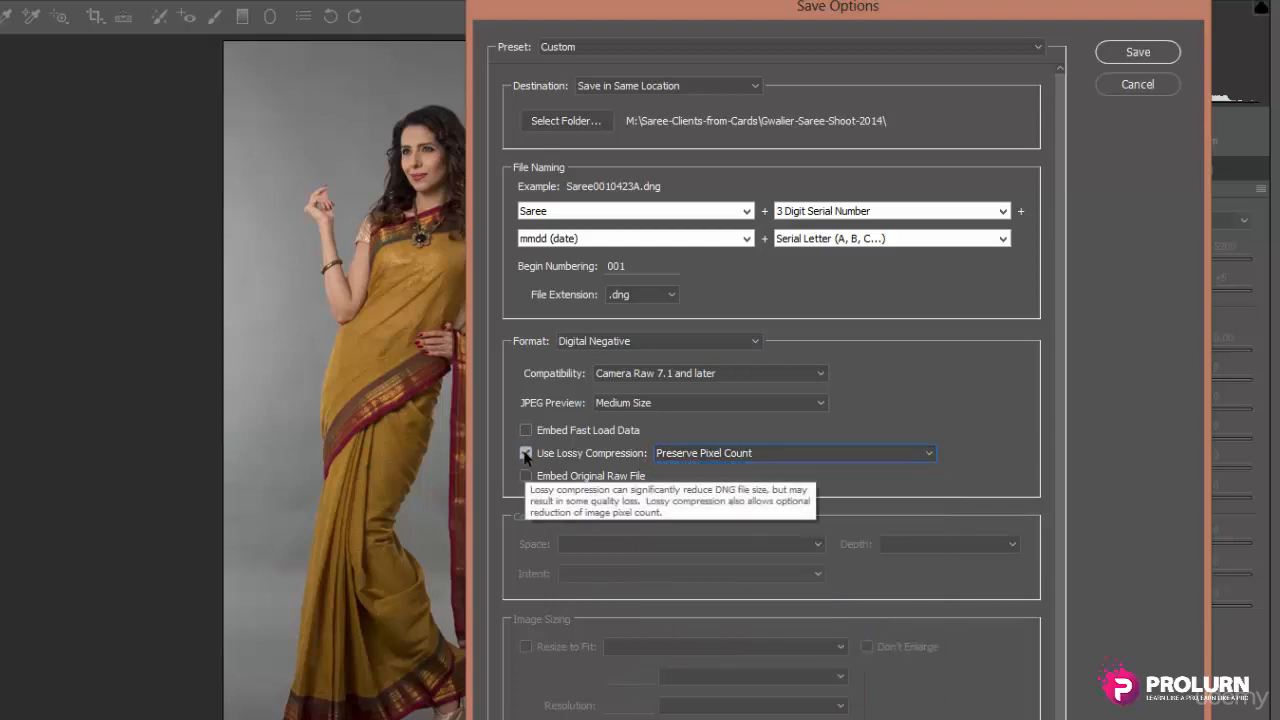
click(525, 454)
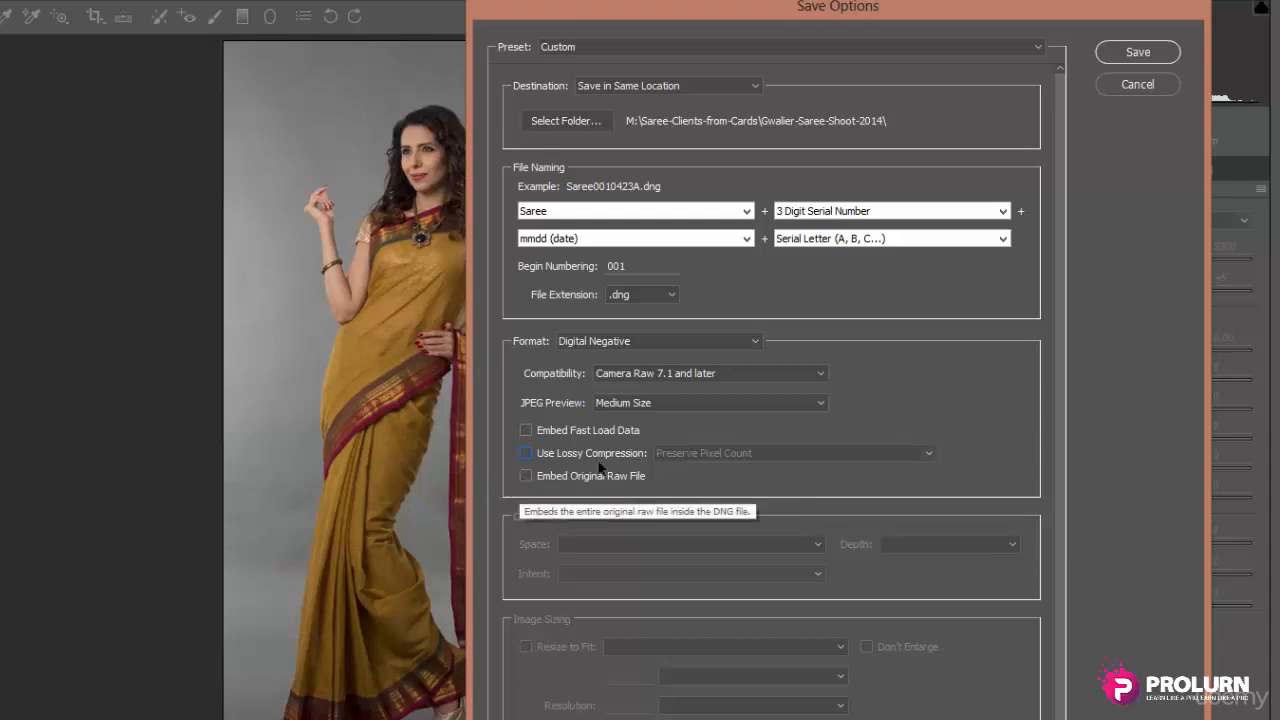
Switch the file extension to .jpg and look through the JPEG format and quality levels.
drag(514, 18, 622, 17)
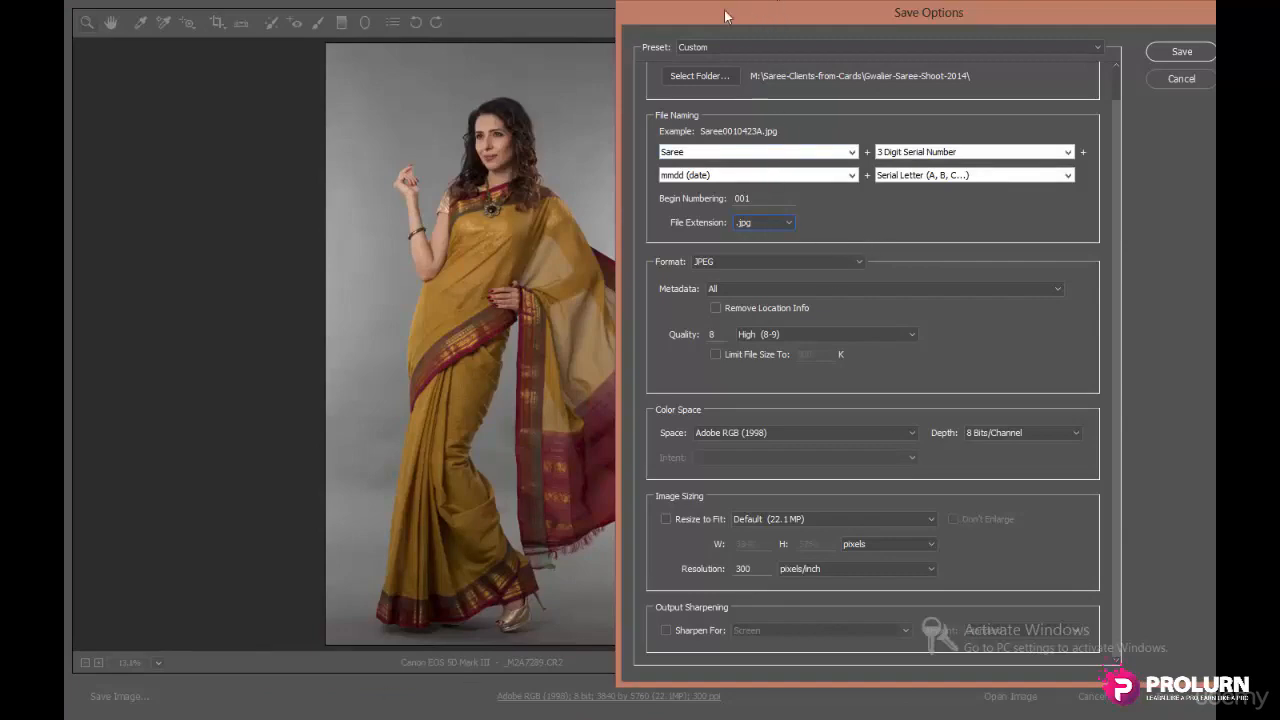
drag(778, 7, 547, 11)
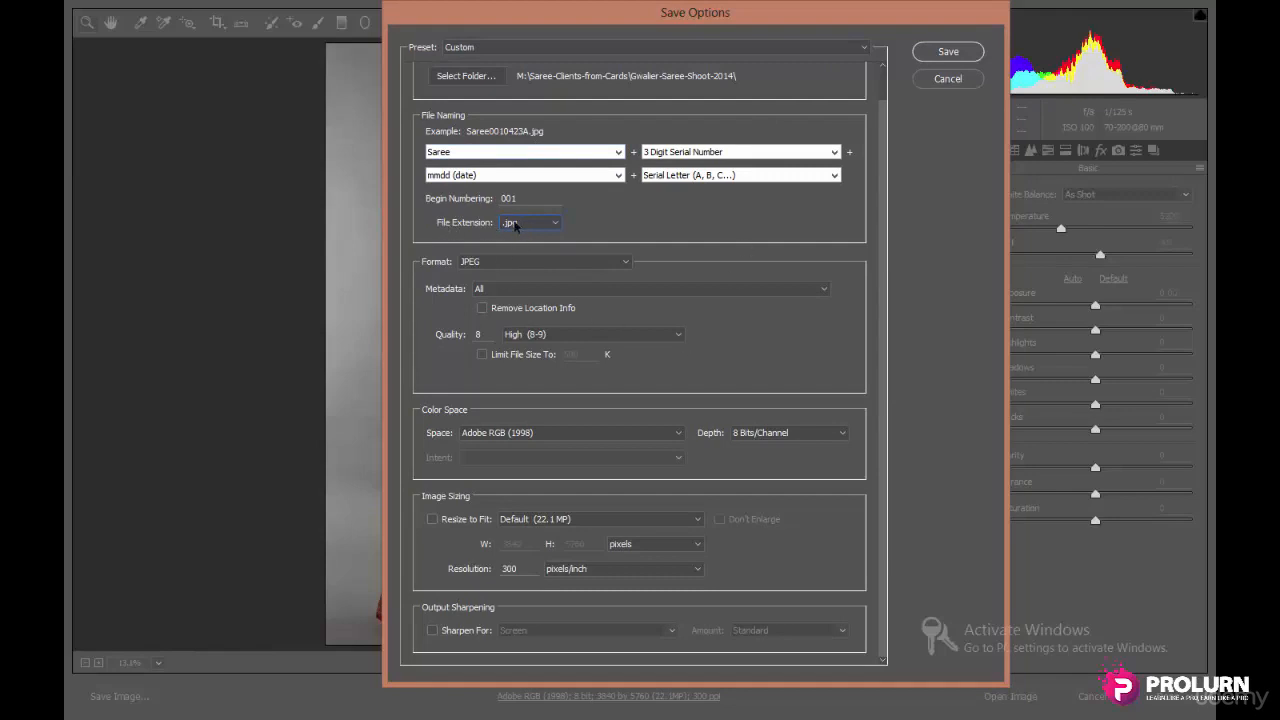
click(517, 263)
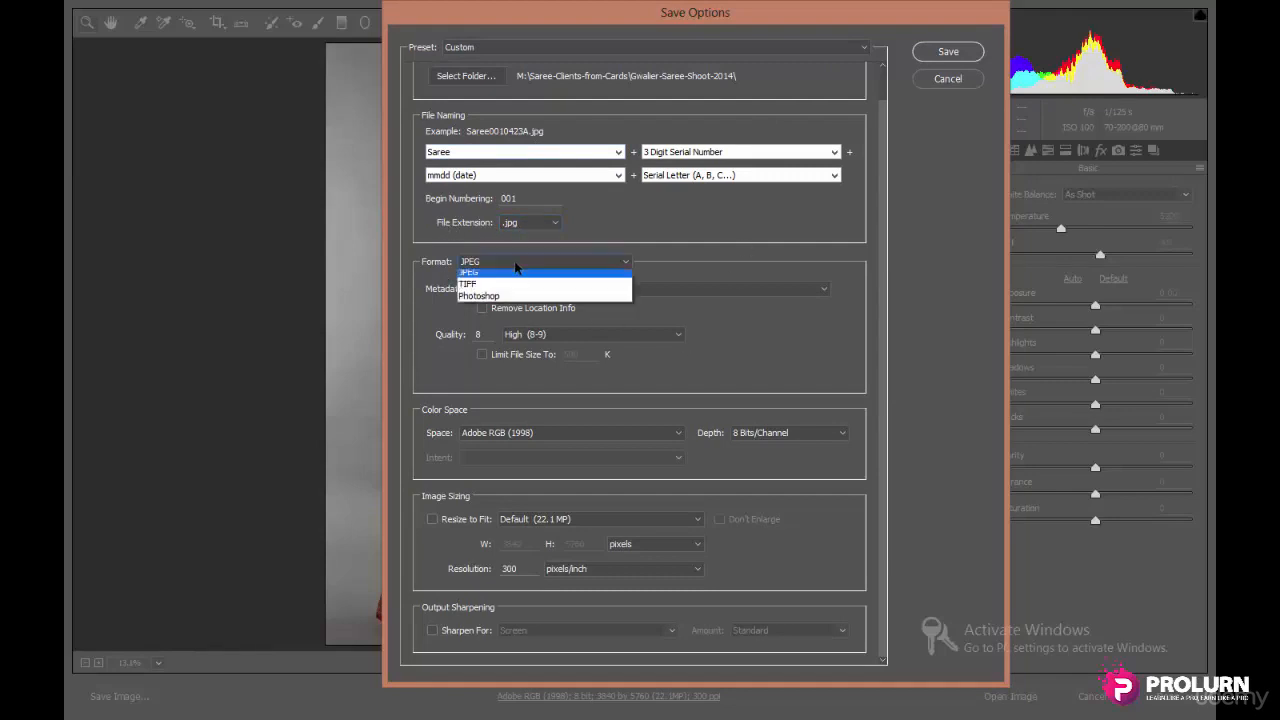
click(518, 262)
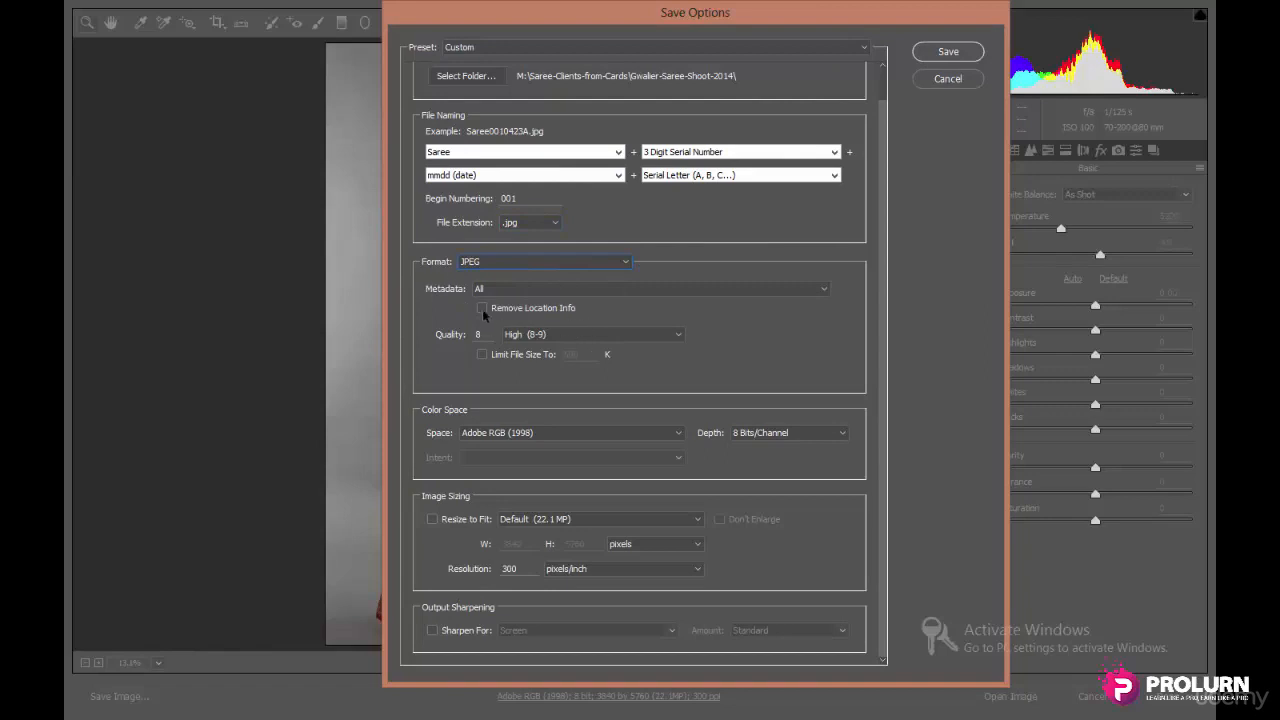
click(576, 344)
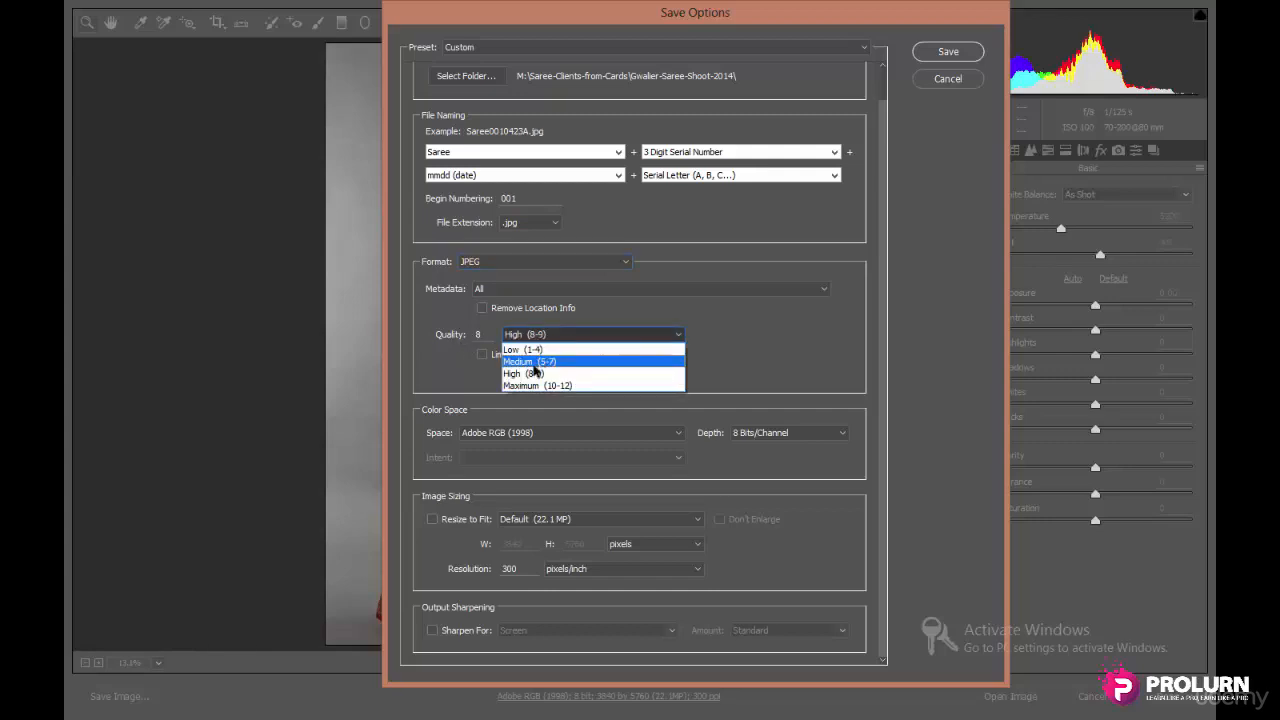
click(762, 348)
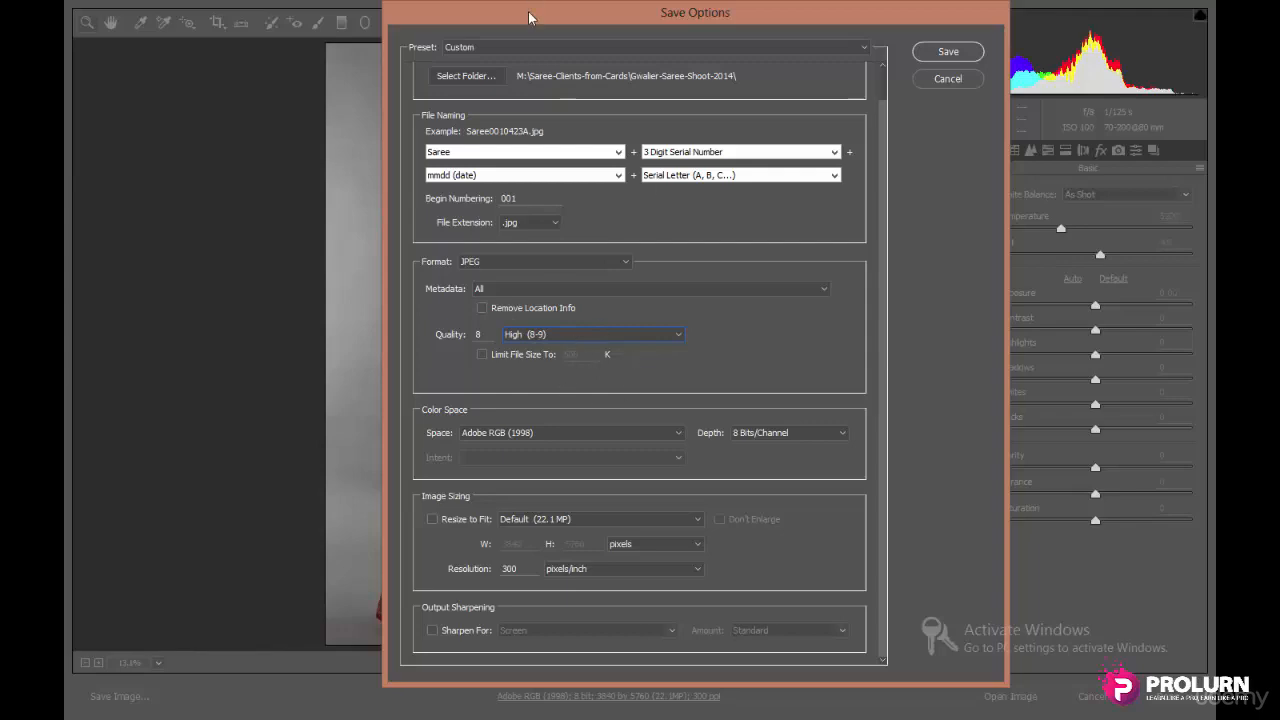
mouse_move(532, 12)
mouse_down()
mouse_move(849, 222)
mouse_move(520, 10)
mouse_up()
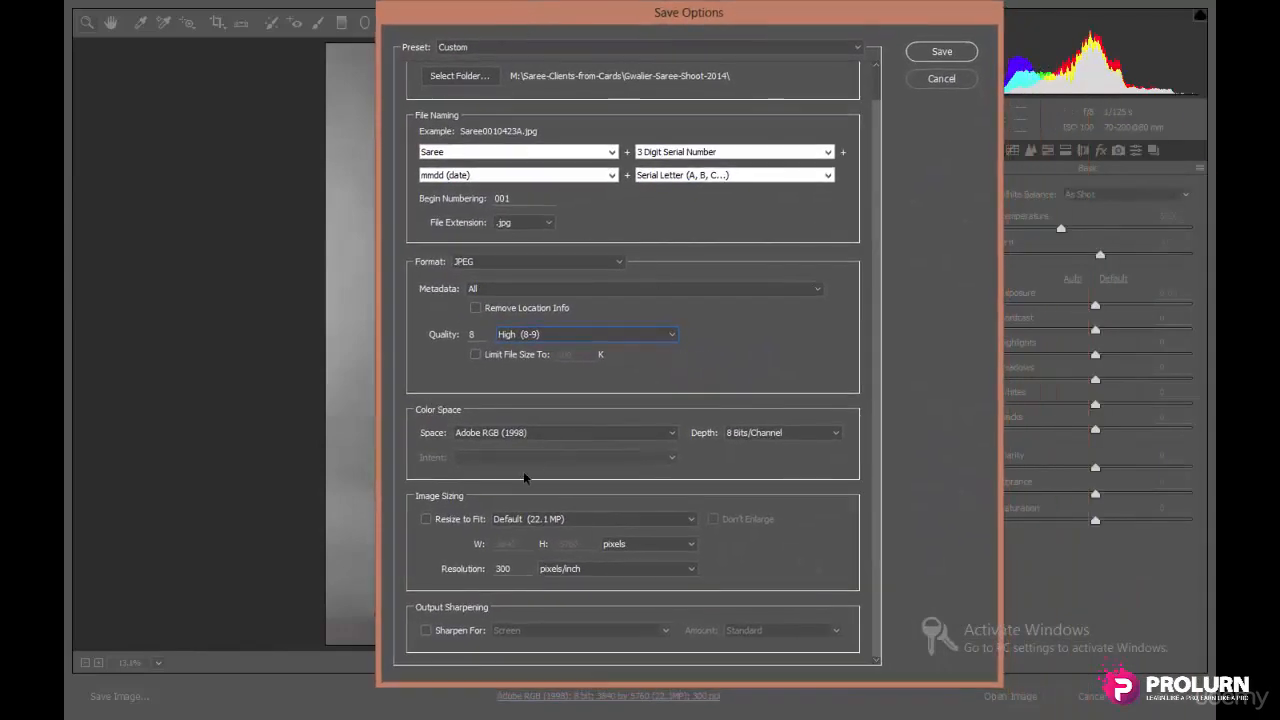
Examine the color spaces and bit depths offered for the JPEG, keeping Adobe RGB (1998) and 8 Bits/Channel.
click(531, 435)
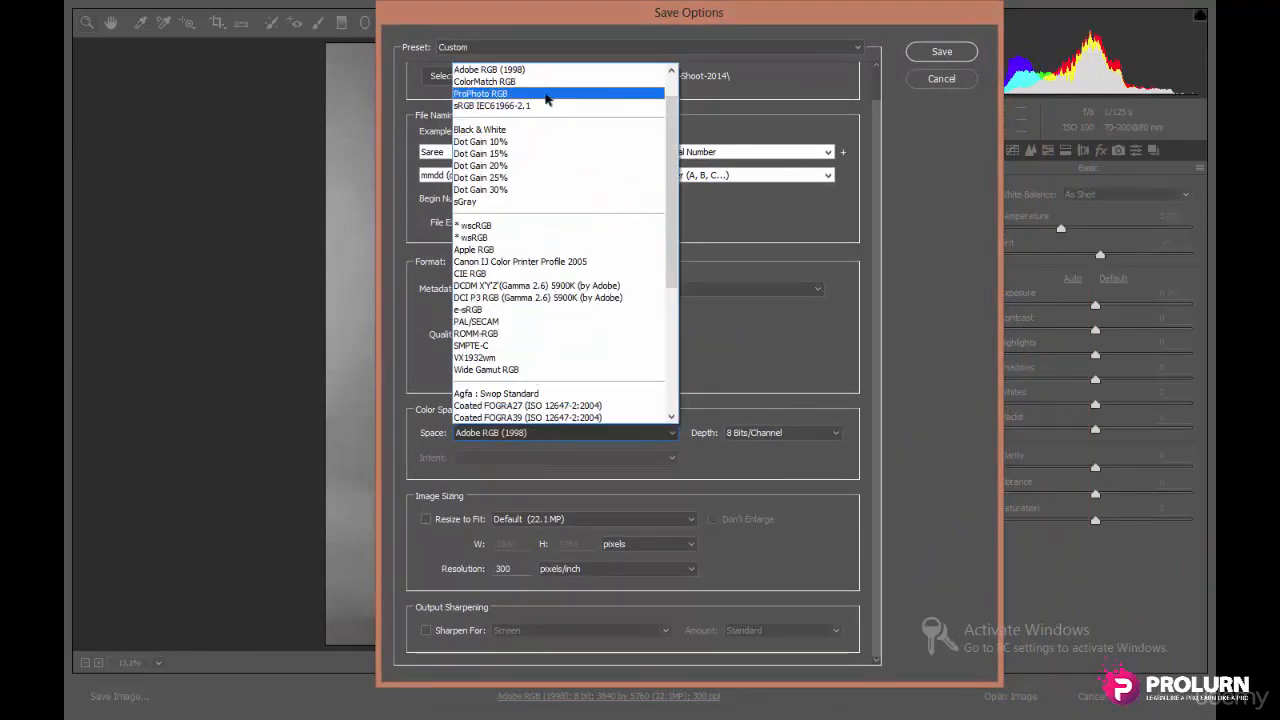
click(532, 434)
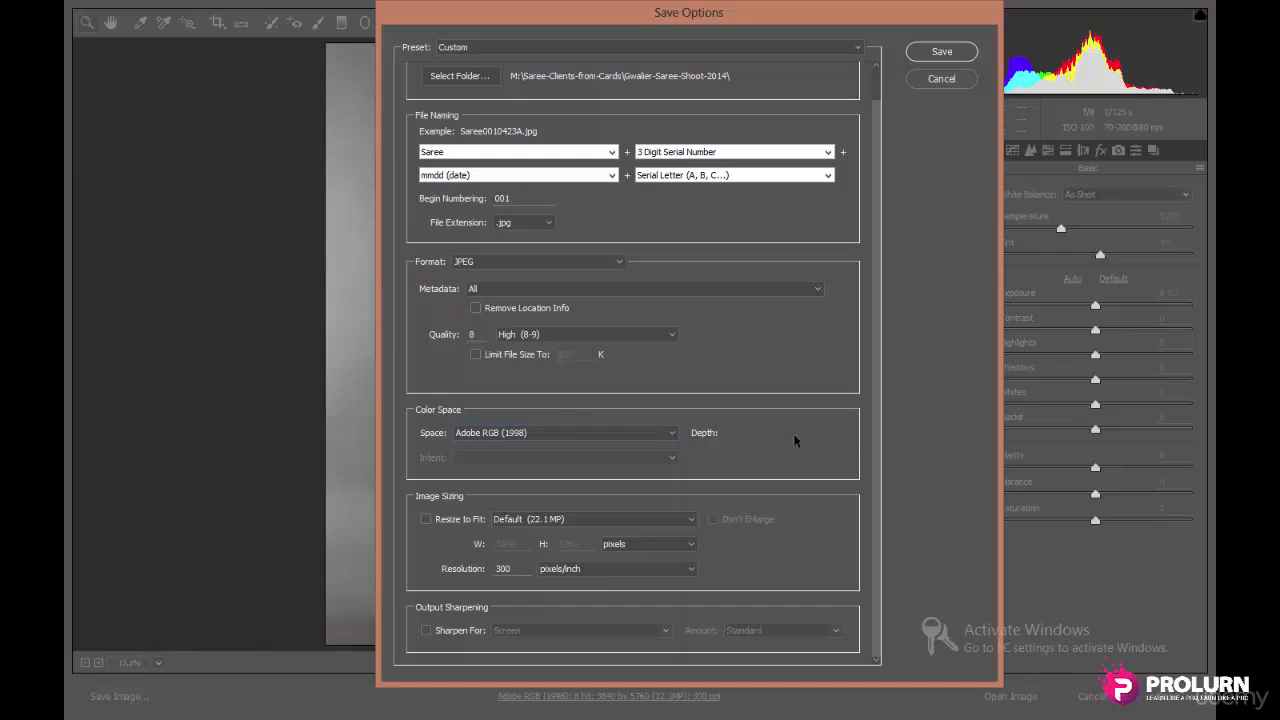
click(737, 436)
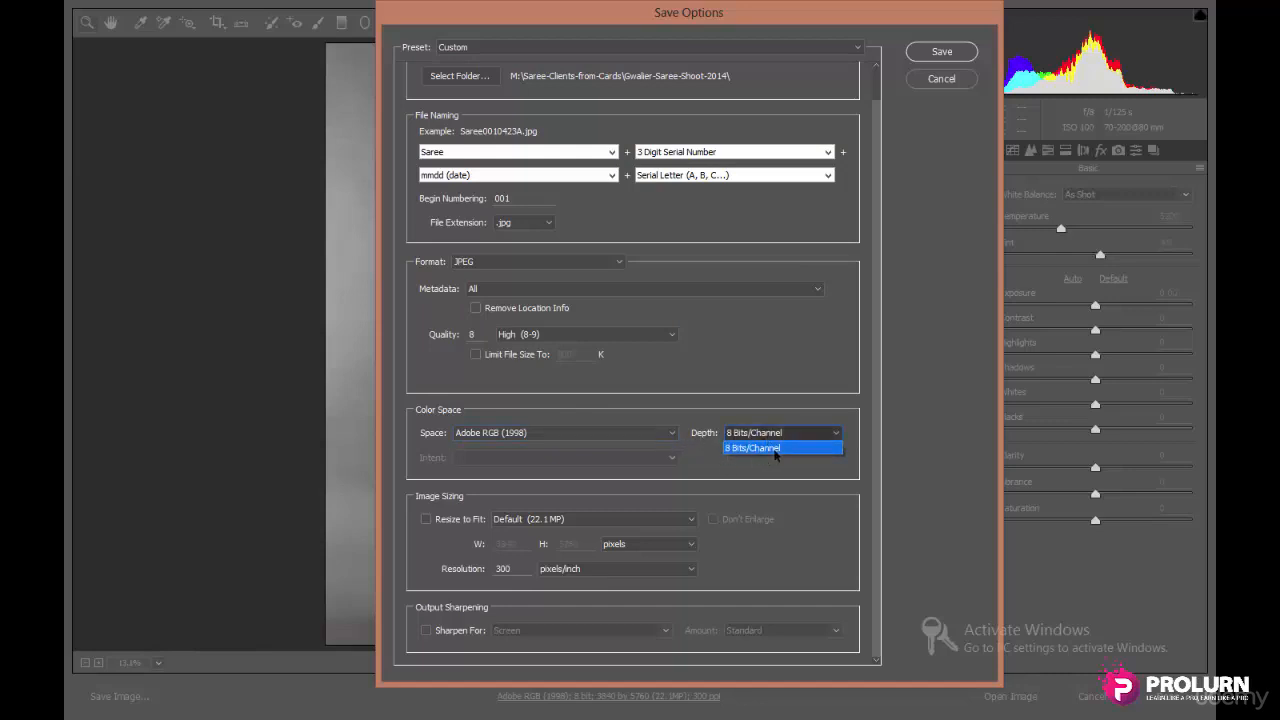
click(811, 447)
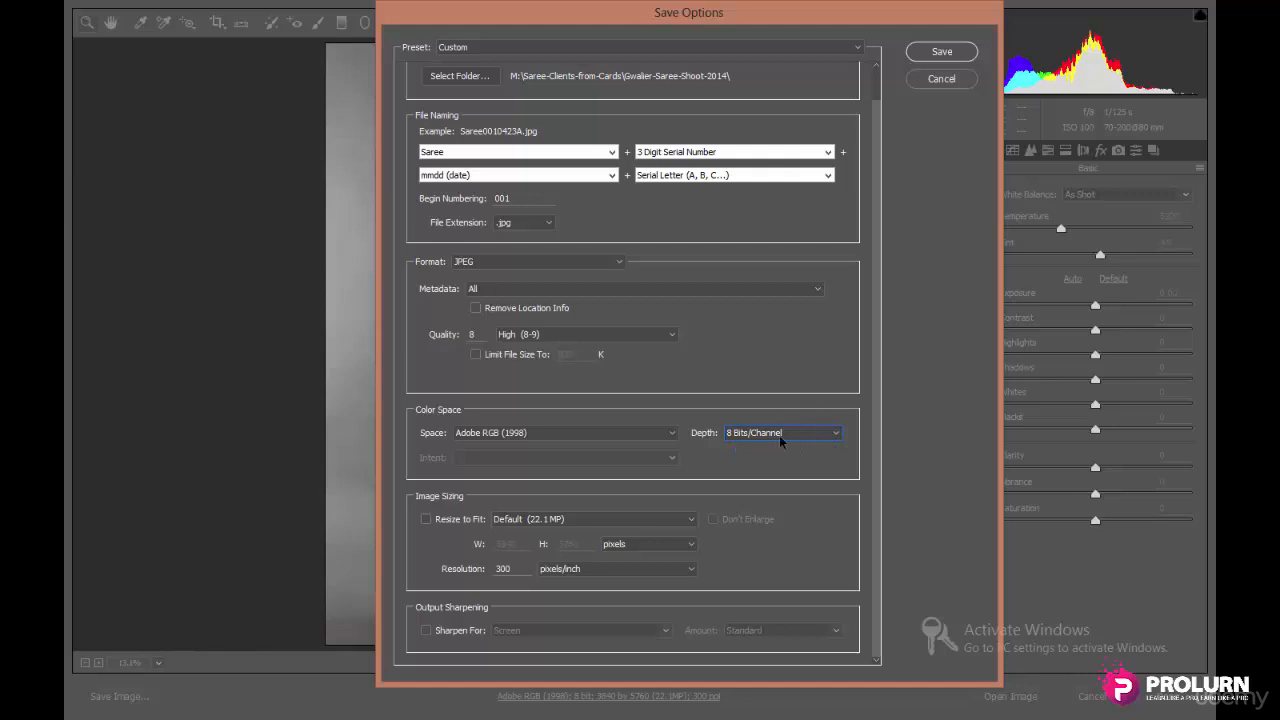
Change the save format to TIFF and look through its compression and bit-depth choices.
click(494, 263)
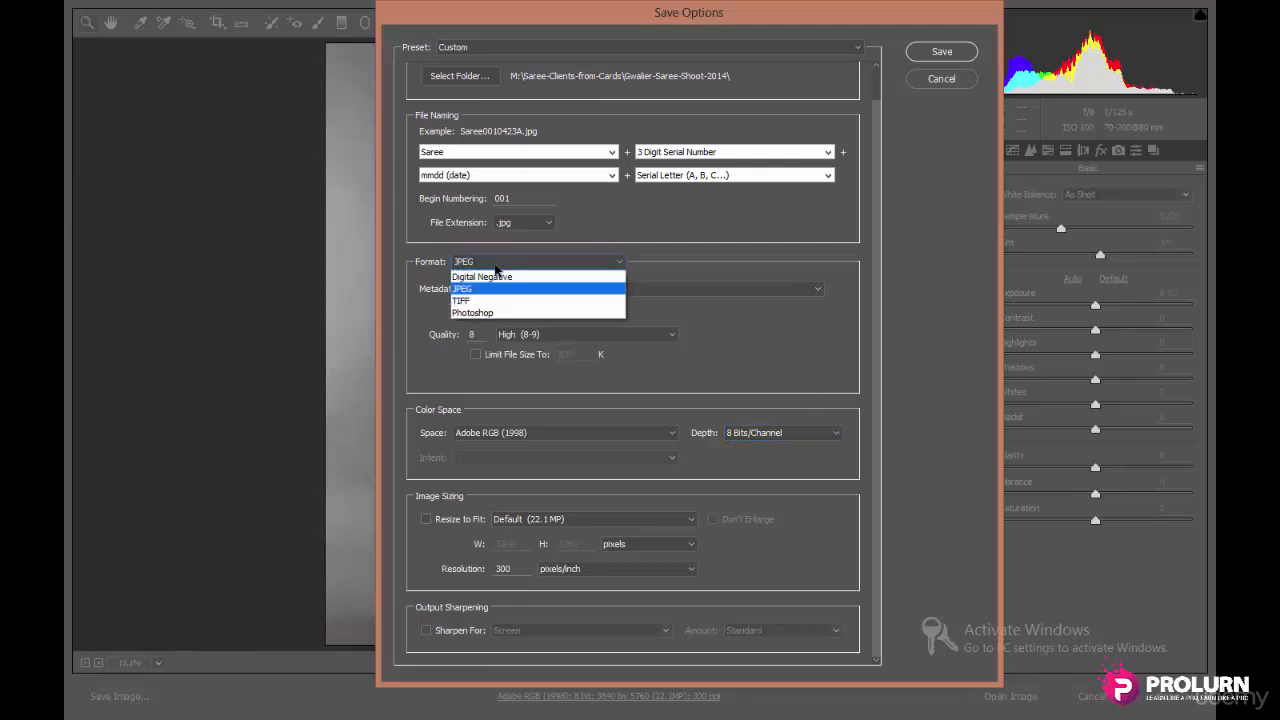
click(480, 300)
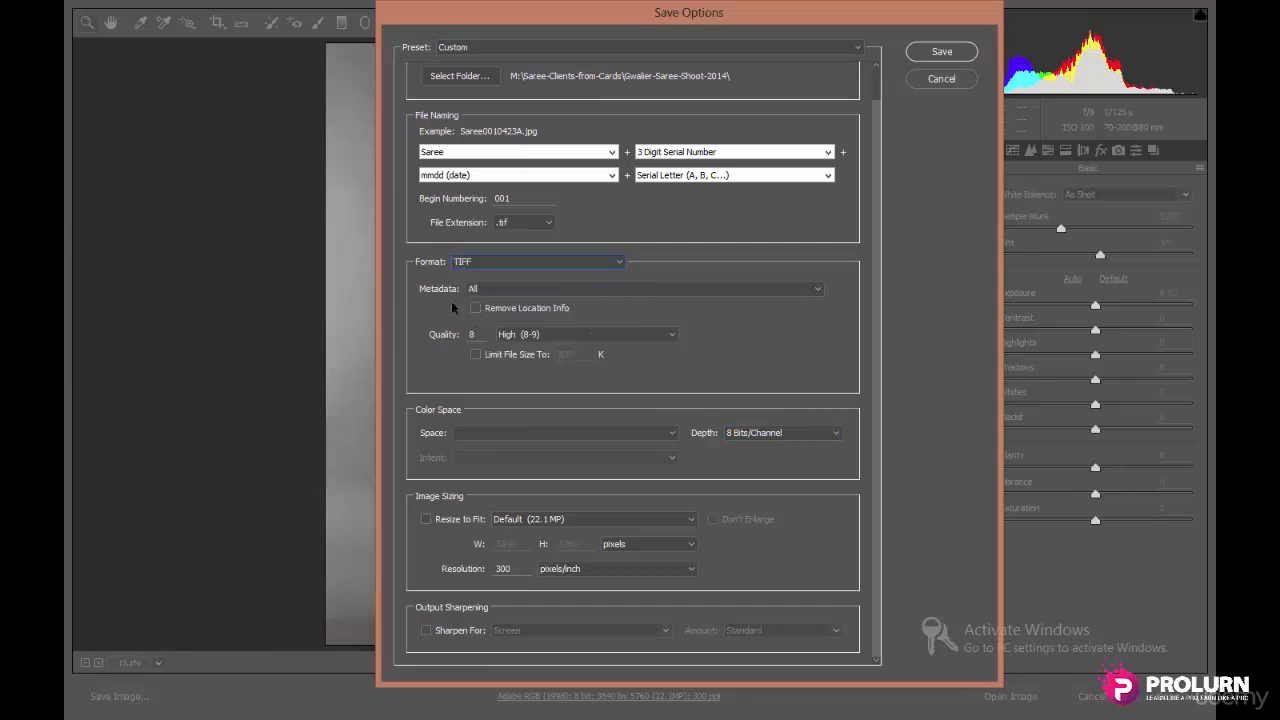
click(527, 333)
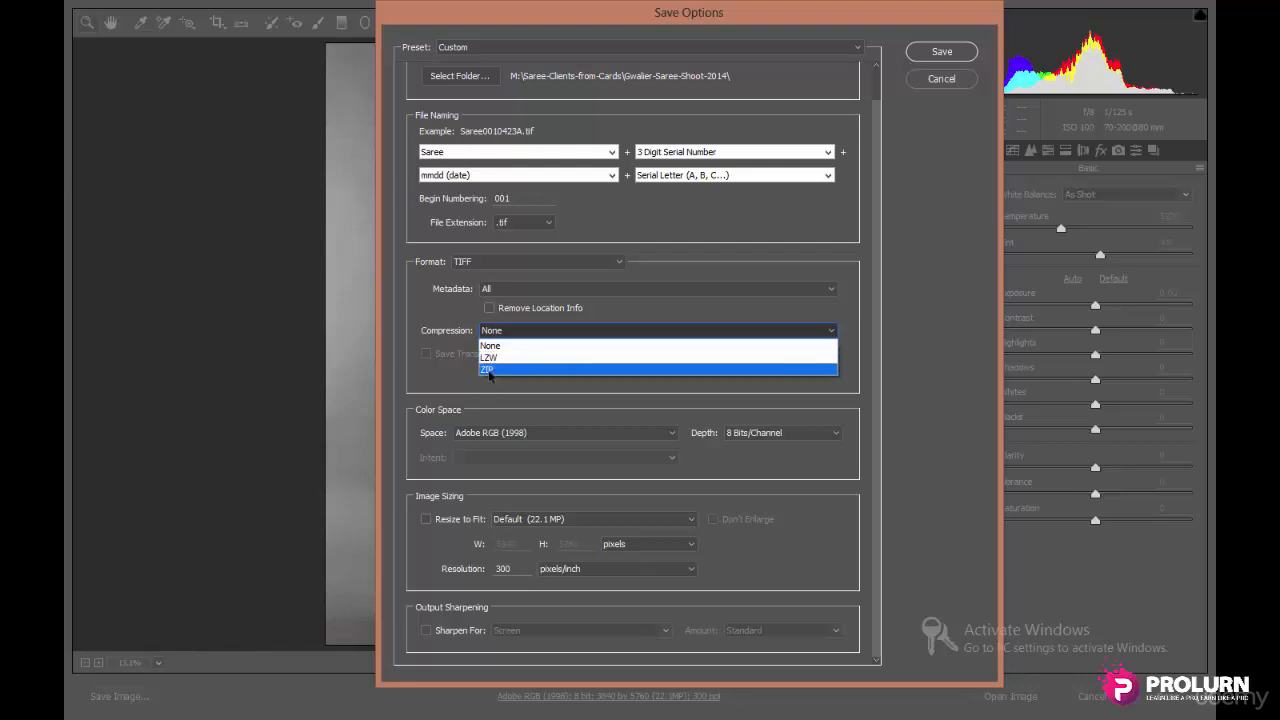
click(437, 378)
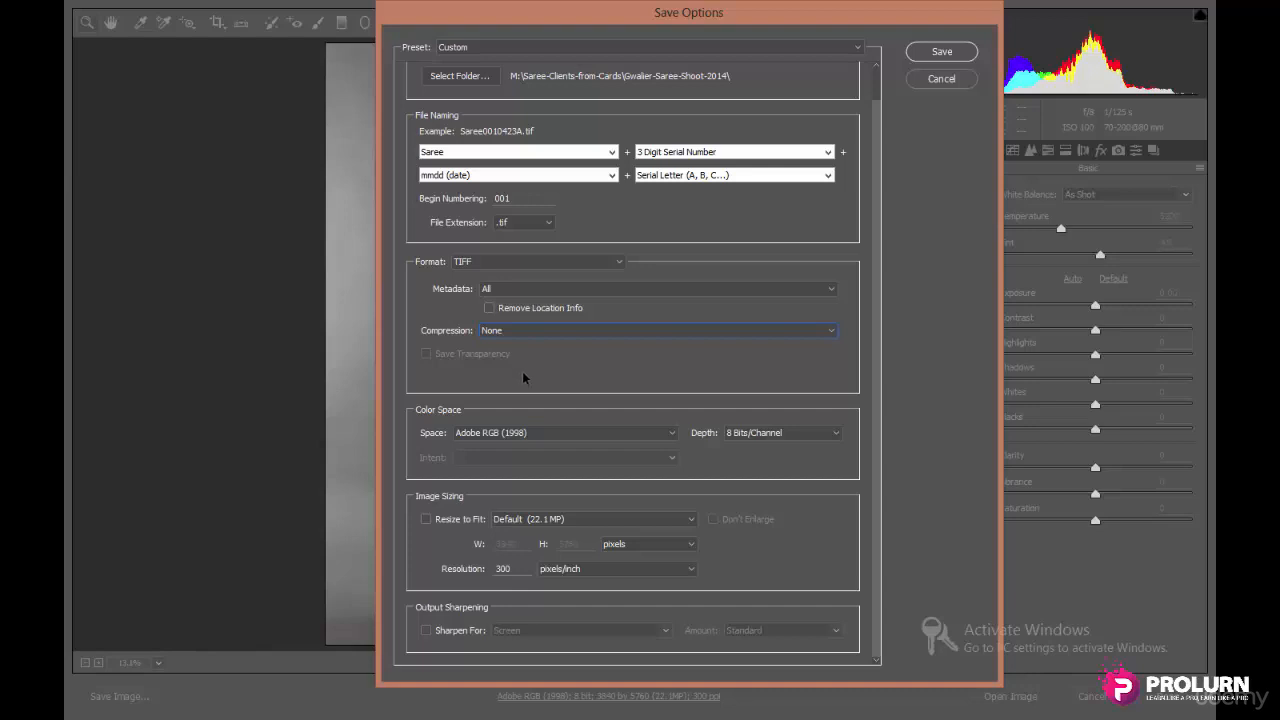
click(800, 434)
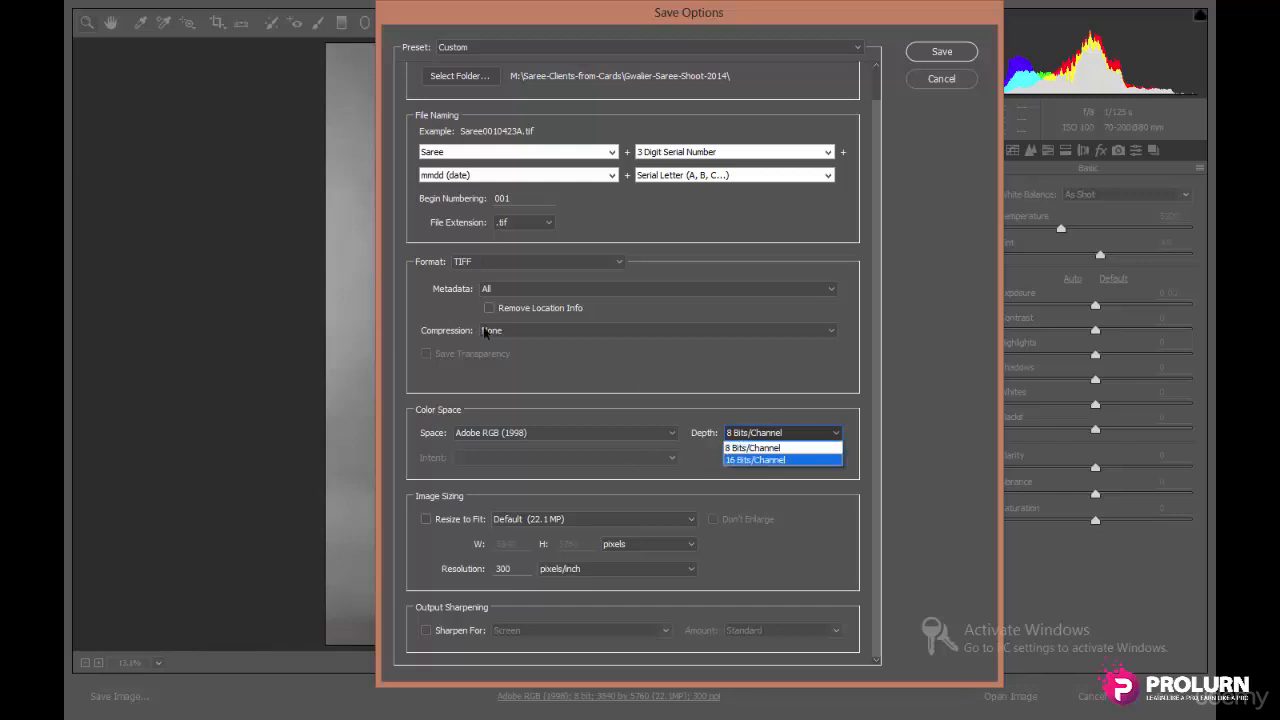
Change the file extension to .PSD and check which bit depths the Photoshop format offers.
click(501, 229)
click(503, 226)
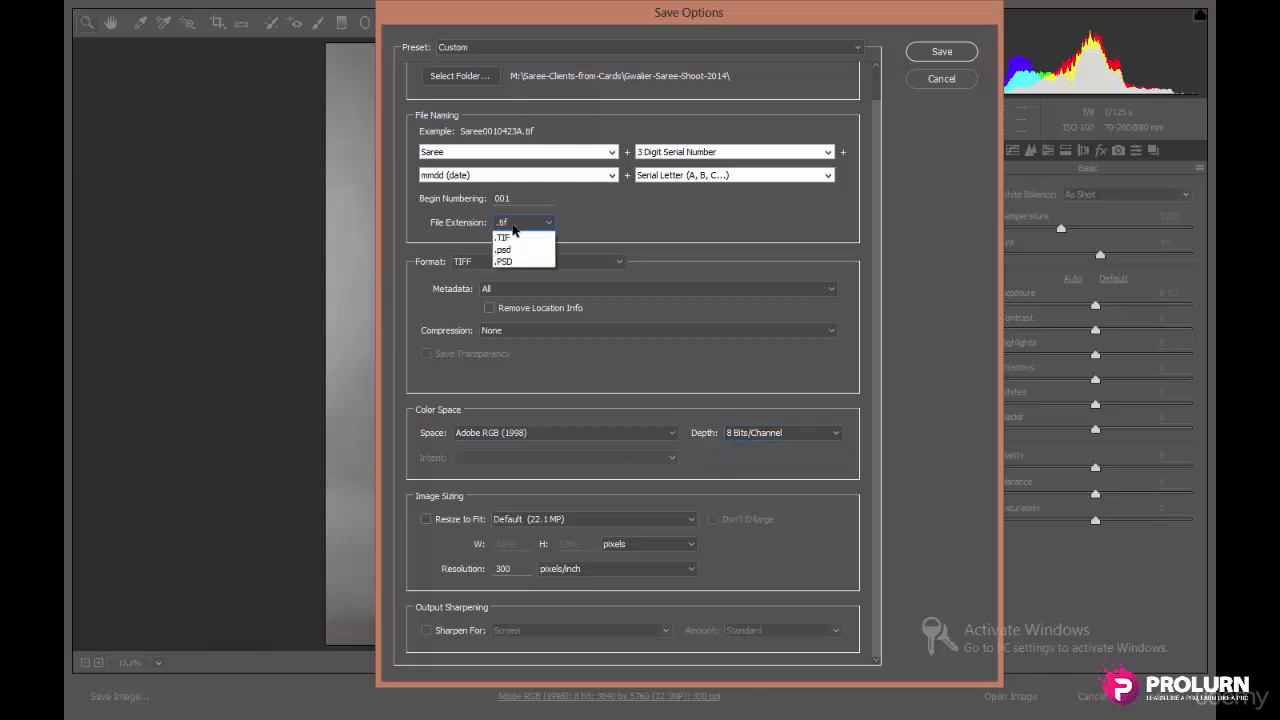
click(506, 320)
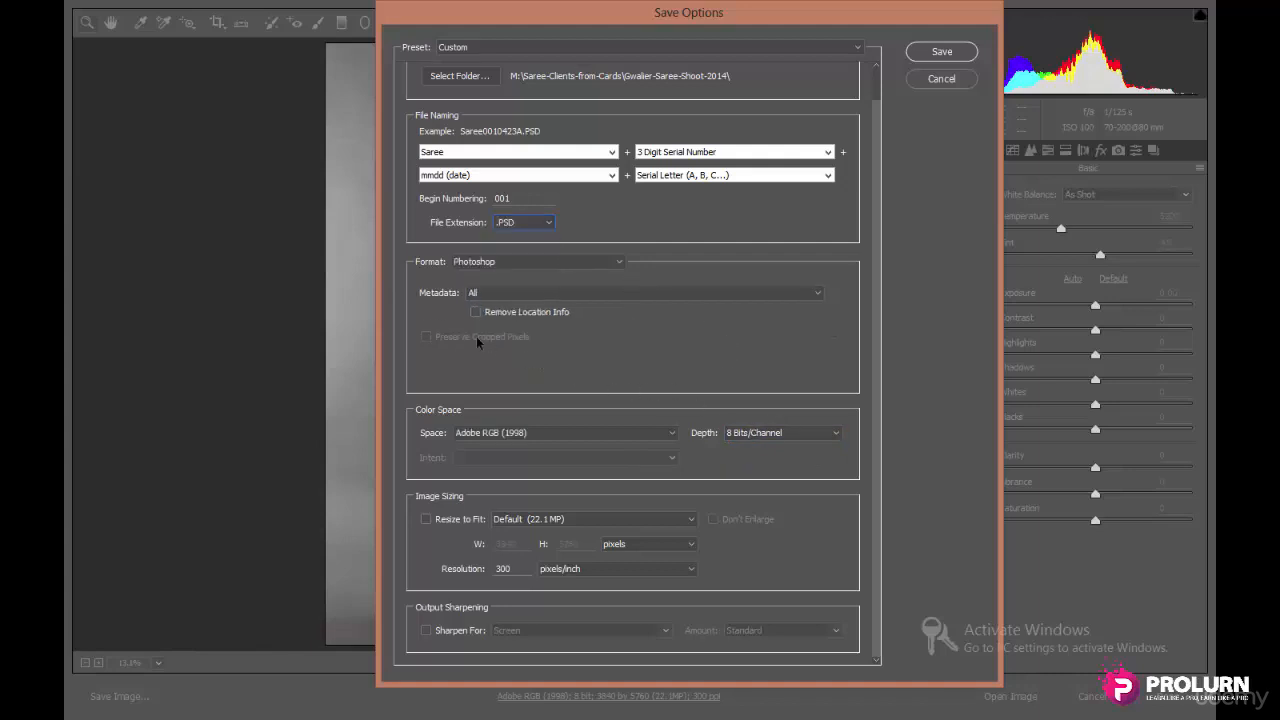
click(786, 431)
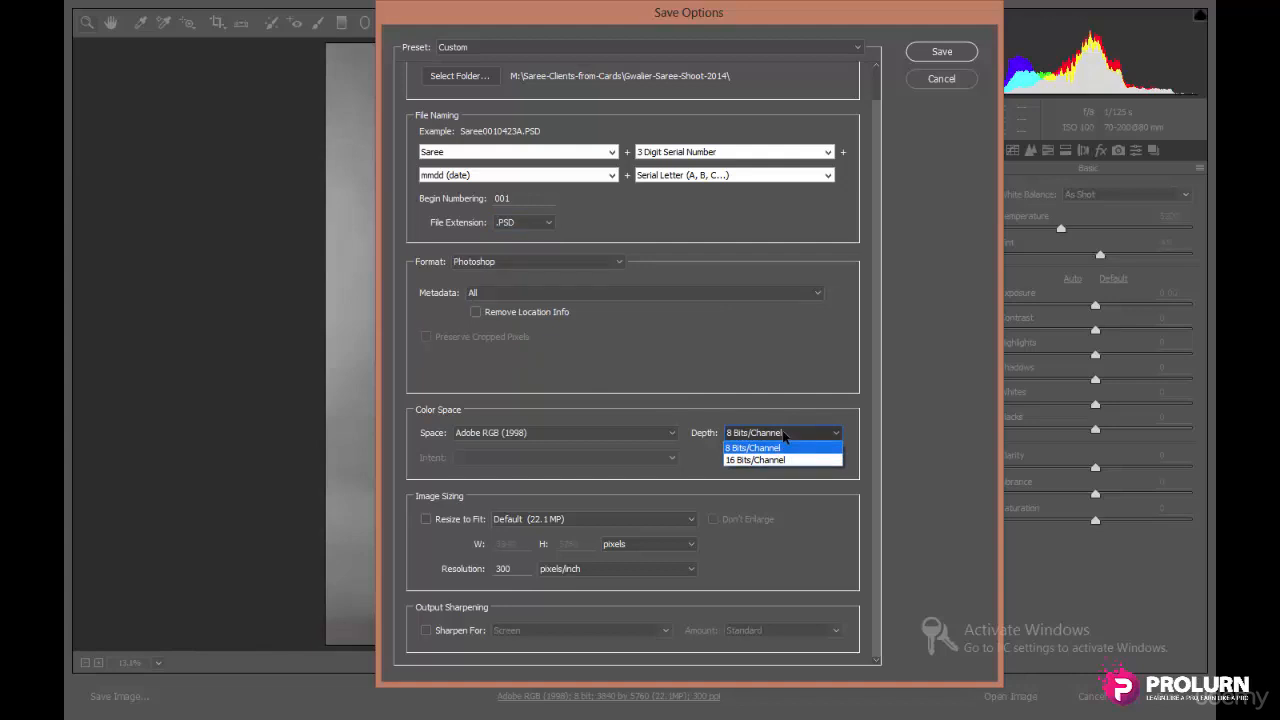
click(786, 434)
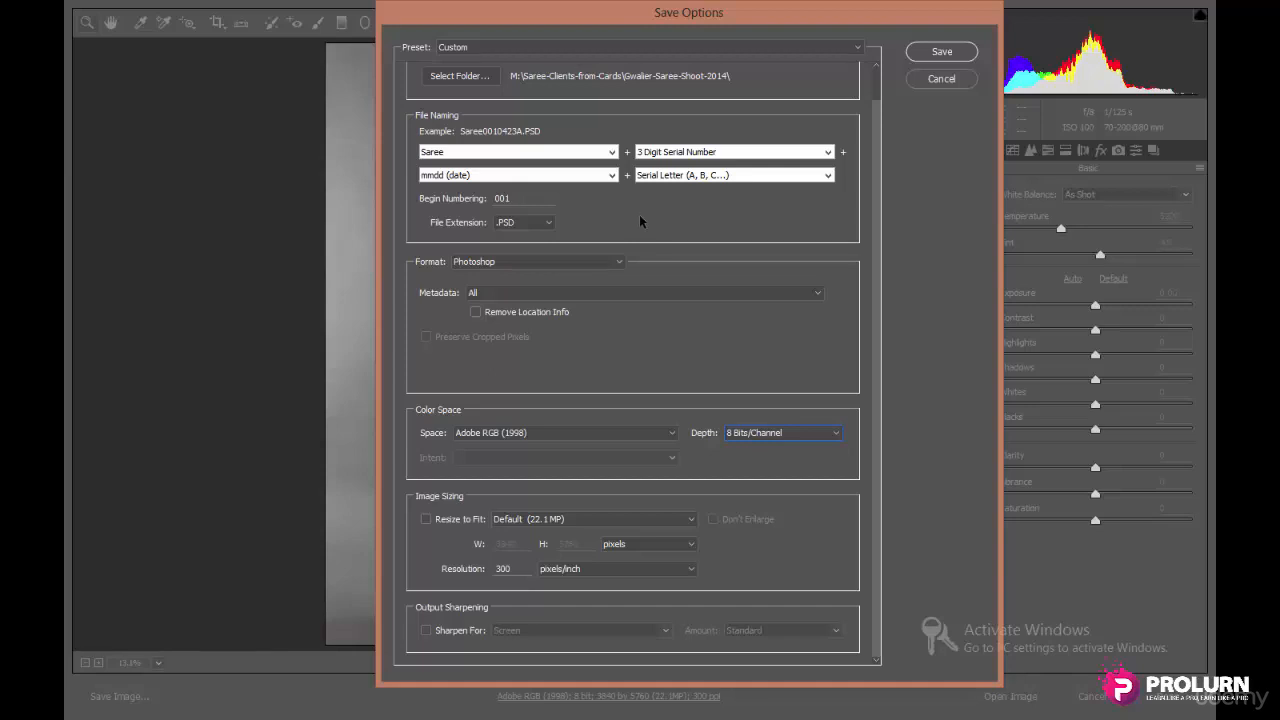
Compare the save options for the .JPG and .TIF extensions, including the TIFF bit depths.
click(521, 222)
click(509, 274)
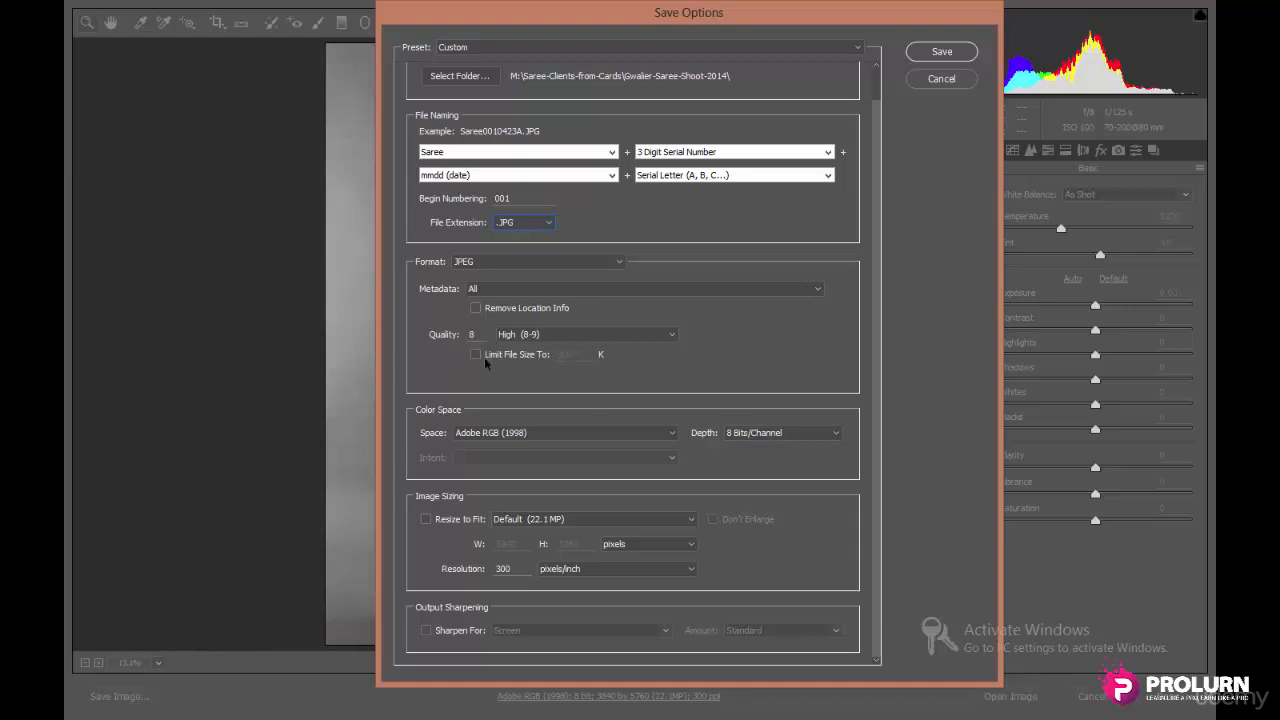
click(523, 223)
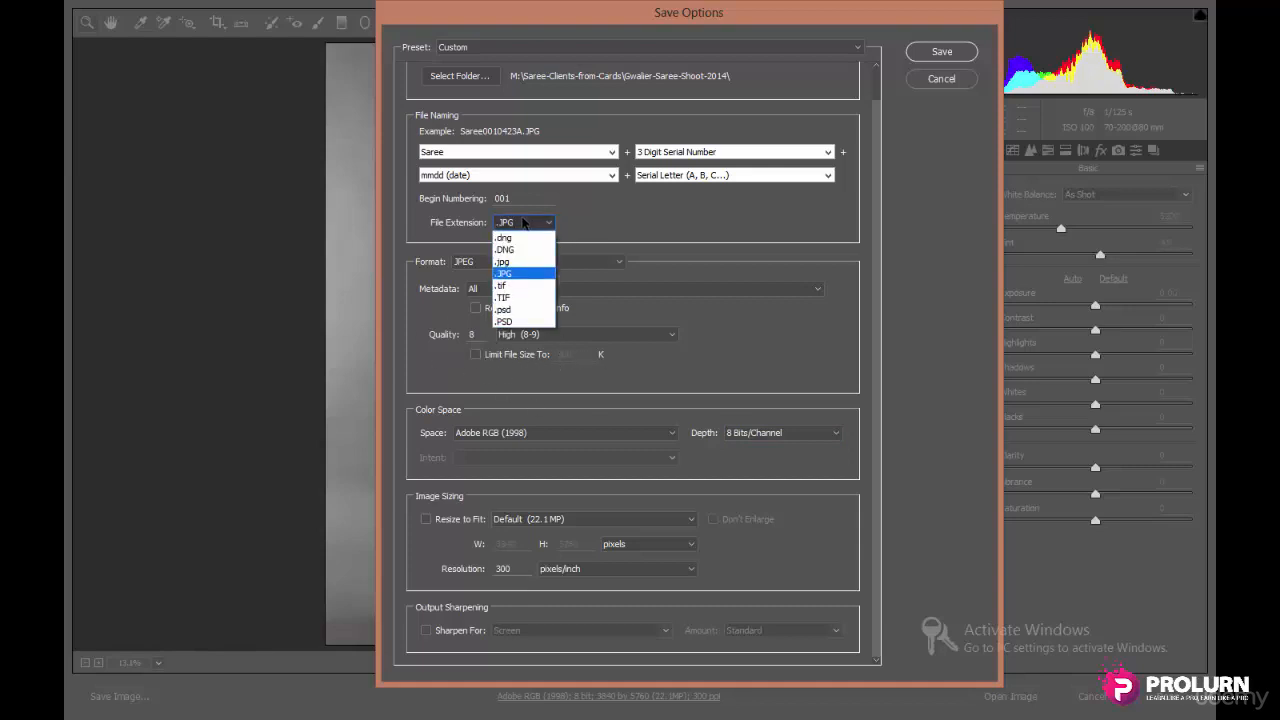
click(505, 298)
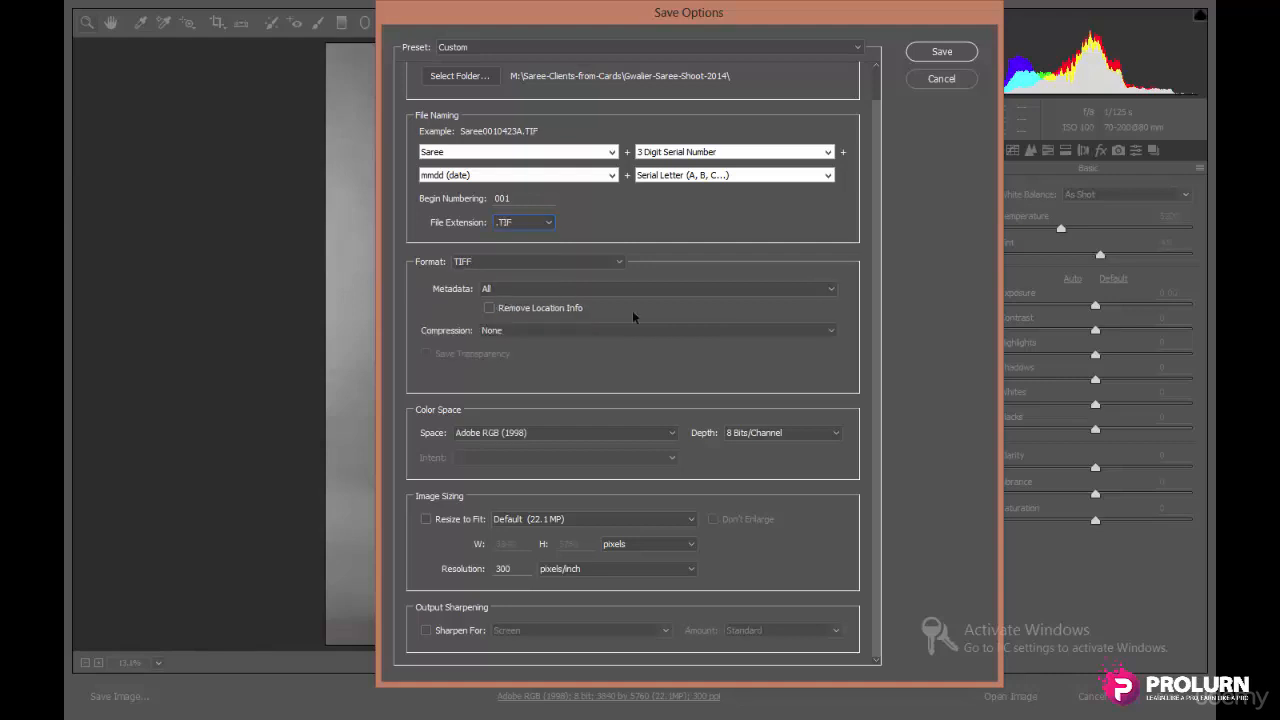
click(759, 431)
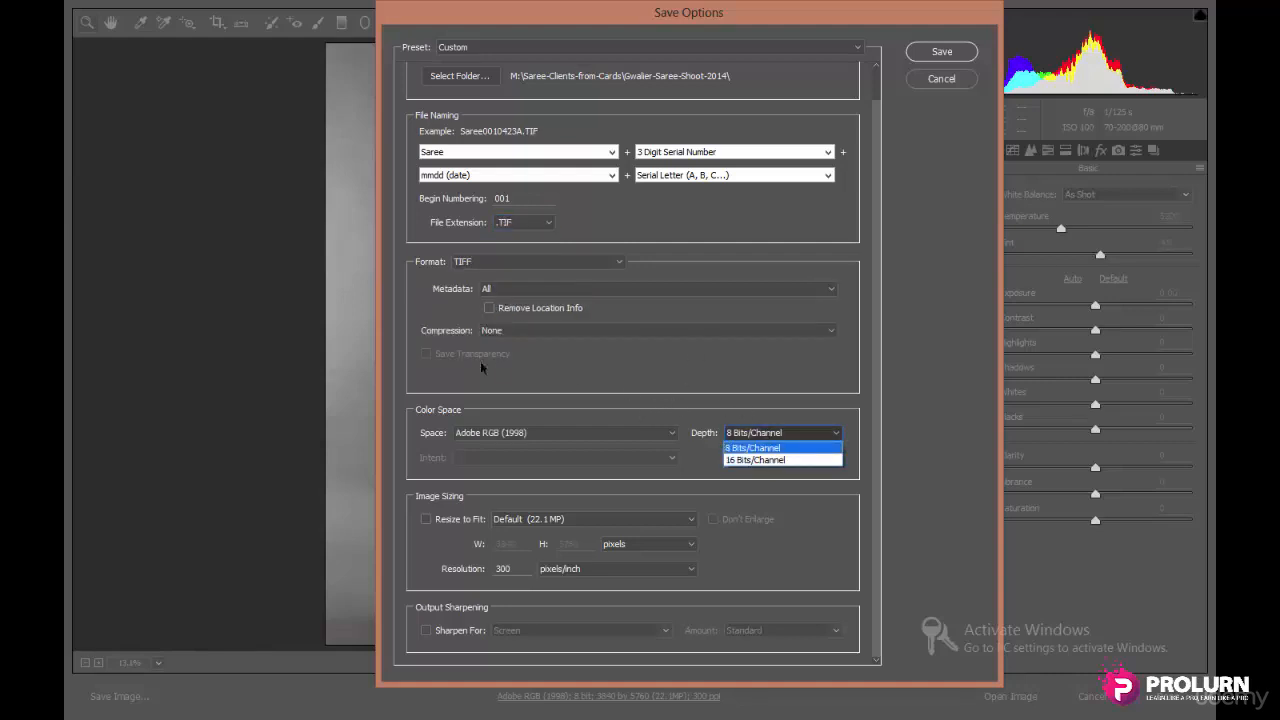
click(519, 221)
click(519, 221)
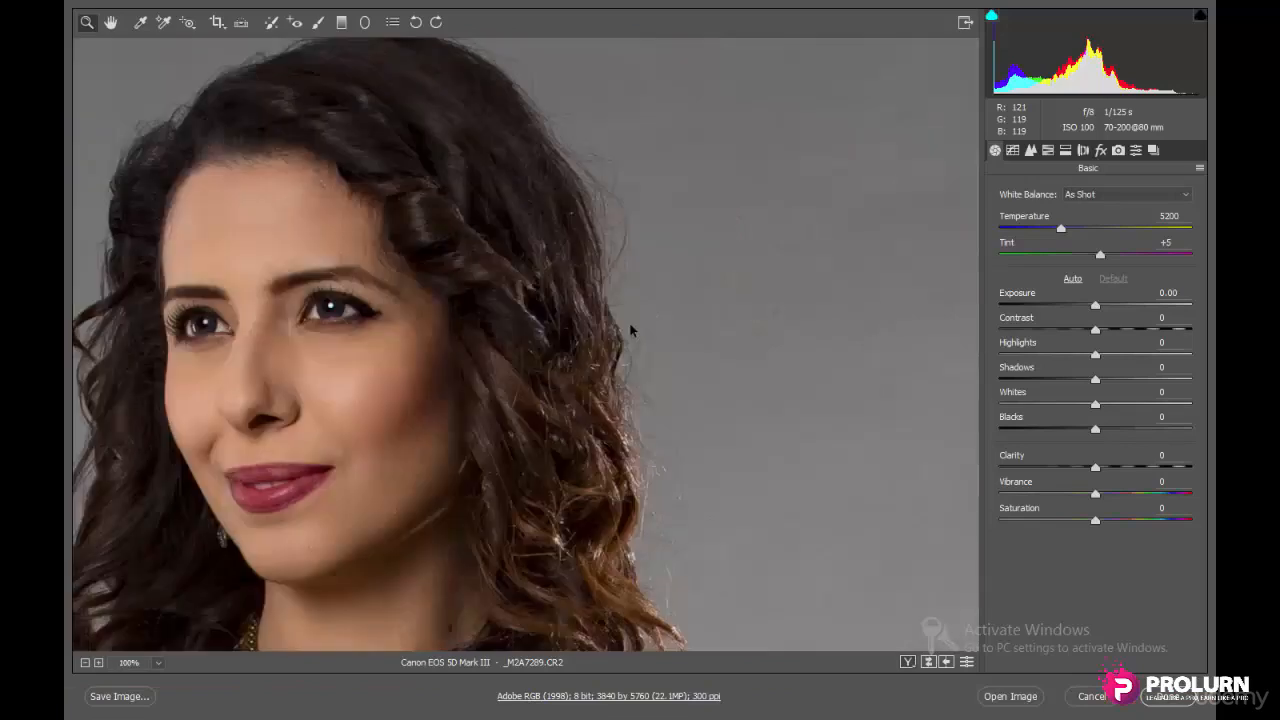
Zoom the photo out to 66.7% and pan with the Hand tool to inspect the model's face and necklace.
key(ctrl+minus)
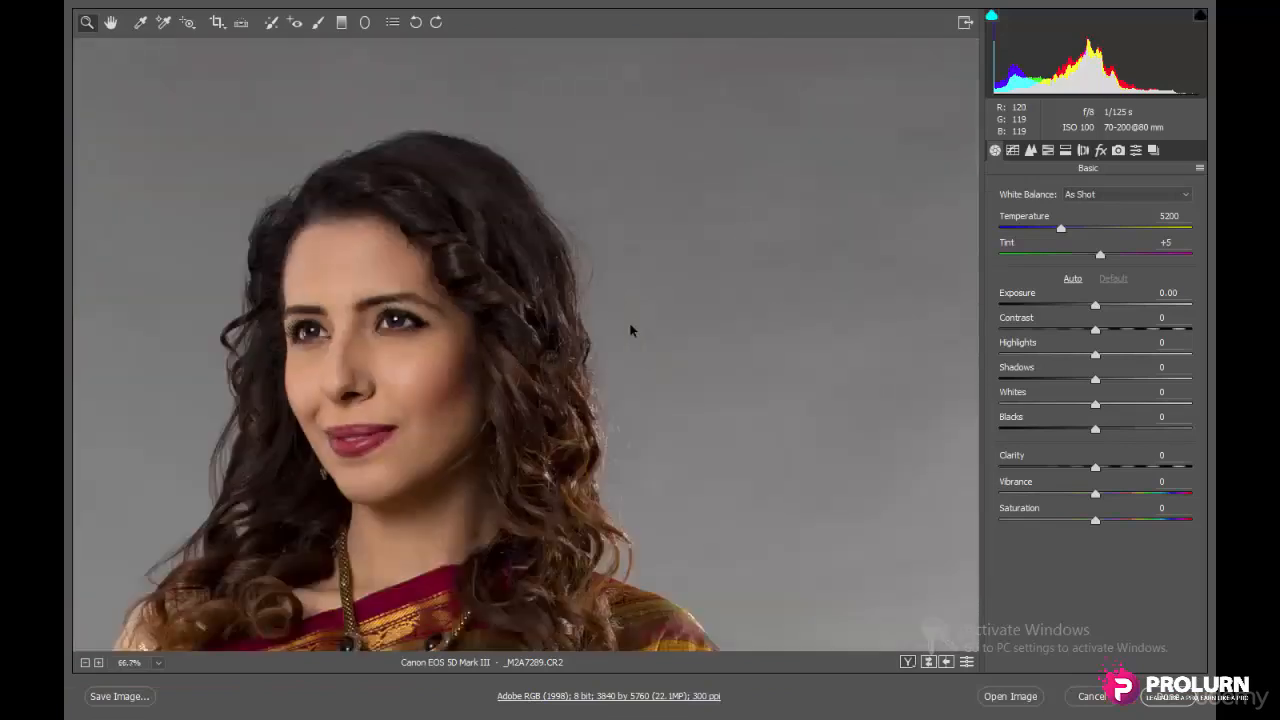
click(111, 23)
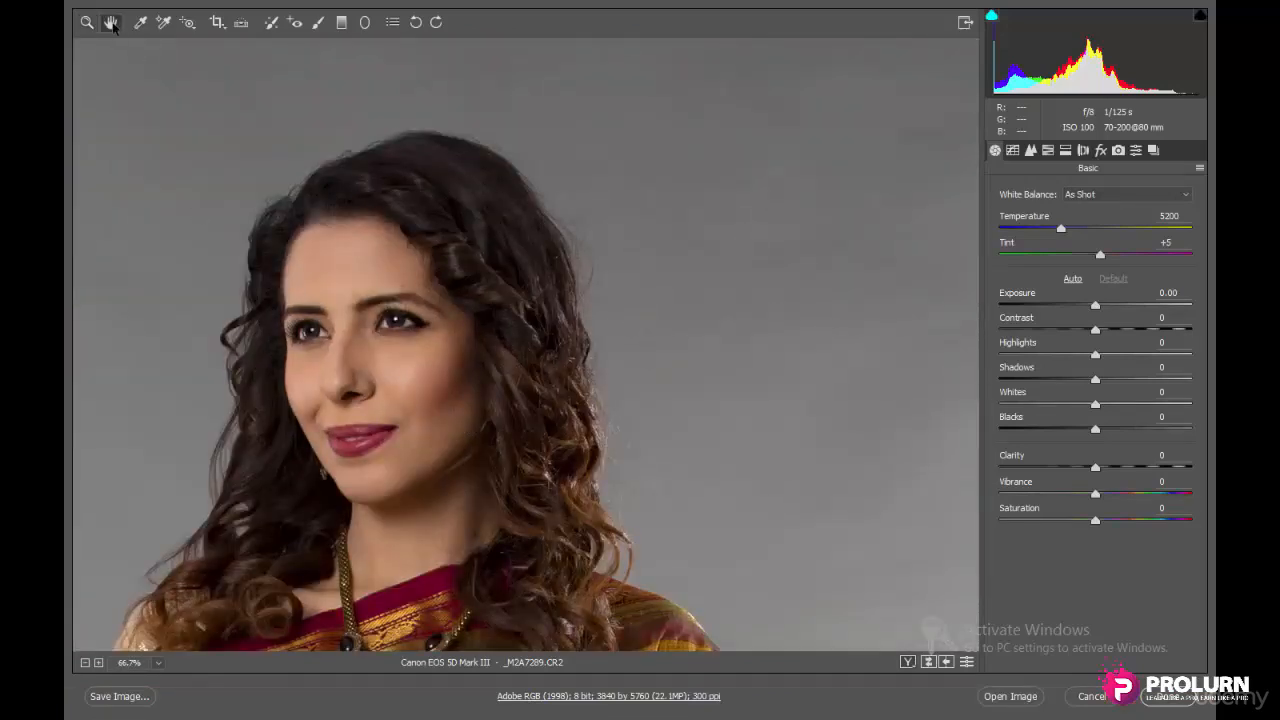
drag(486, 380, 671, 257)
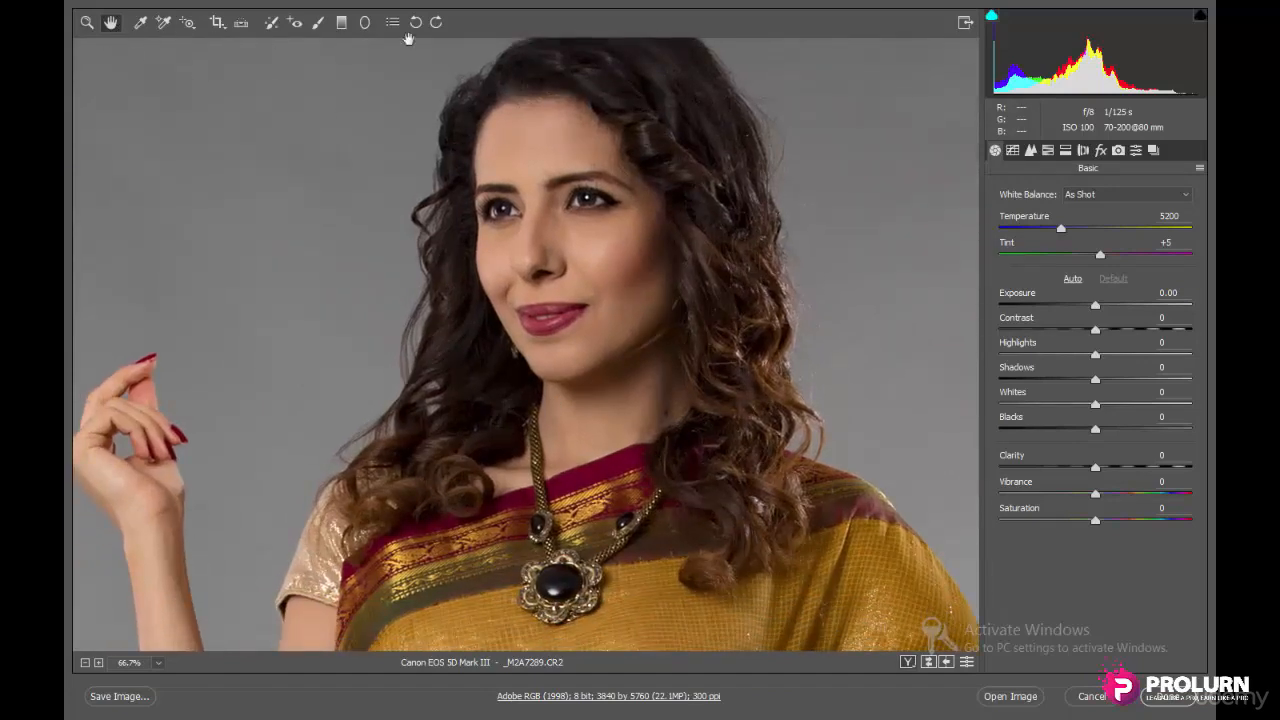
click(111, 22)
drag(560, 134, 531, 94)
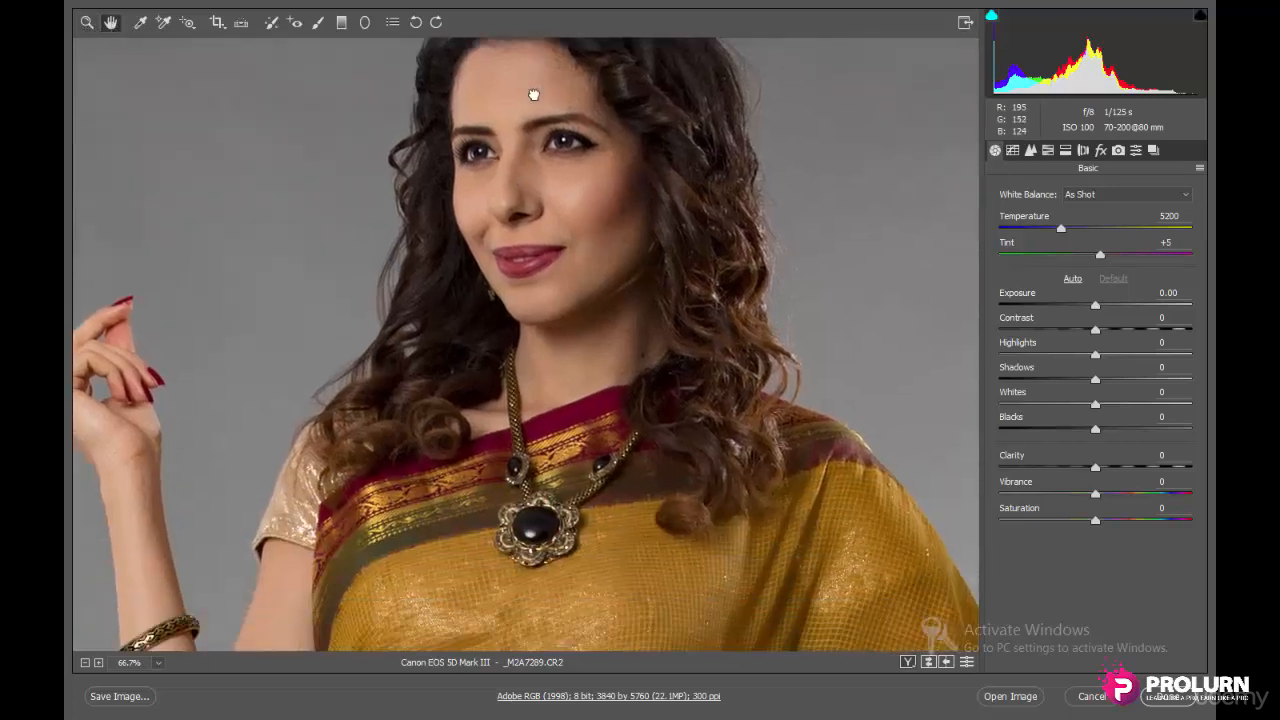
Inspect the model's eyes at 200% with the Zoom tool and fit the whole photo back in view.
click(86, 22)
click(552, 198)
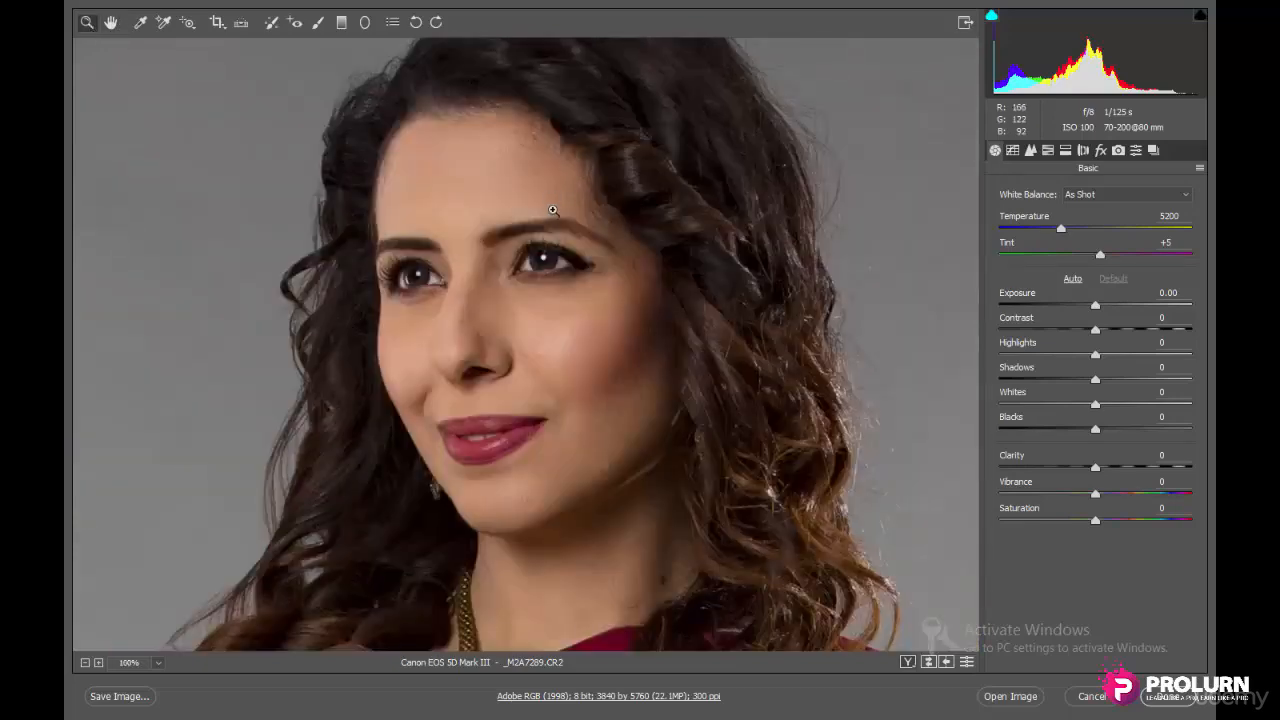
click(557, 273)
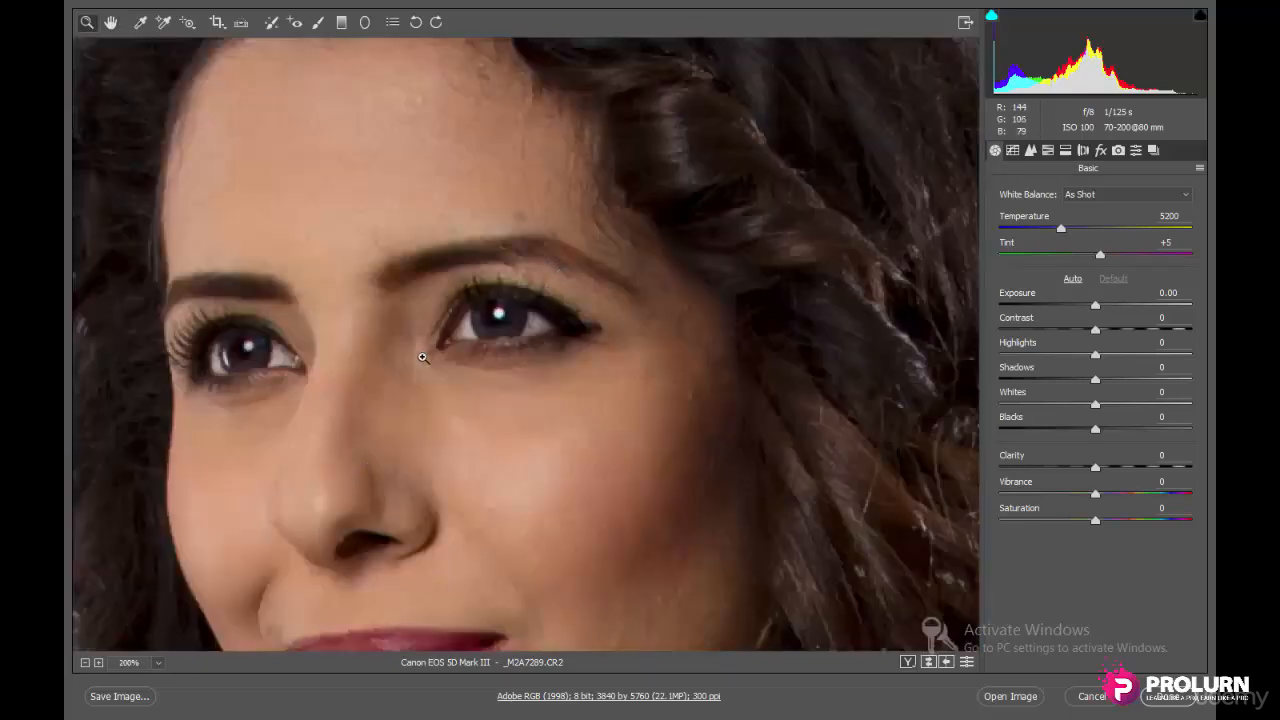
key(ctrl+0)
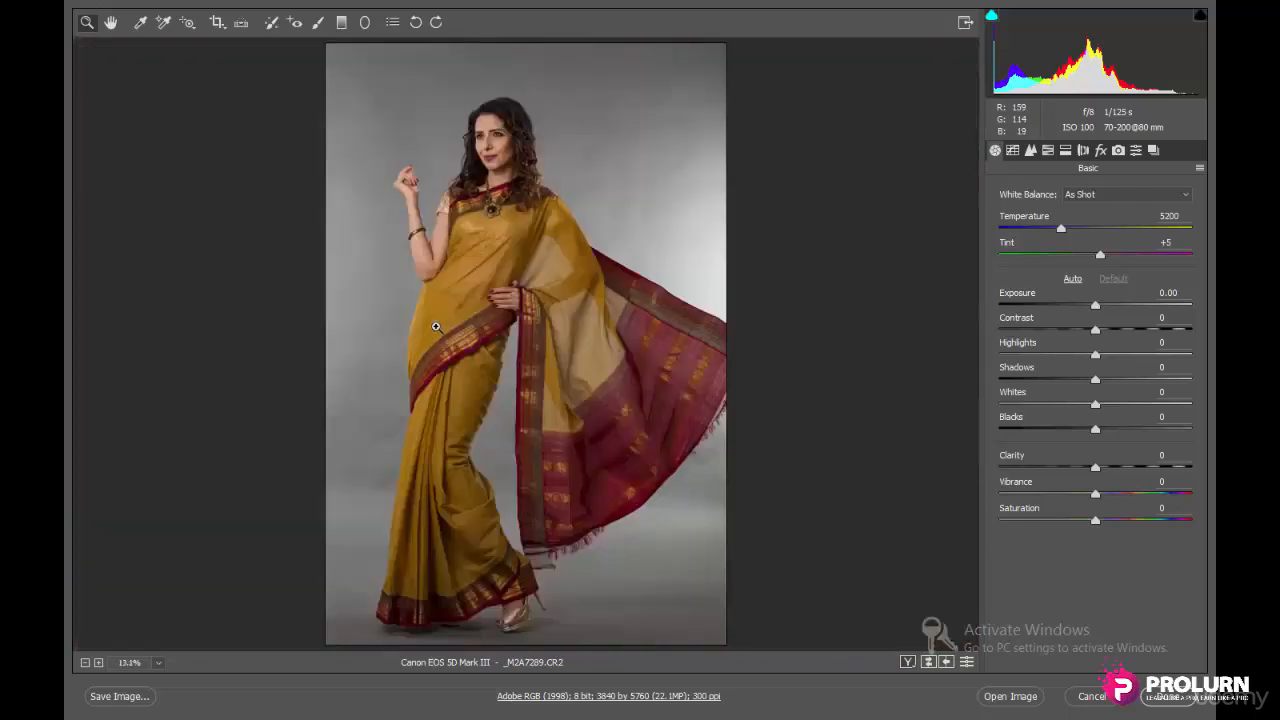
Try the preview's zoom levels of 12.5%, 25% and 66%, and fit the whole photo back in view.
click(86, 663)
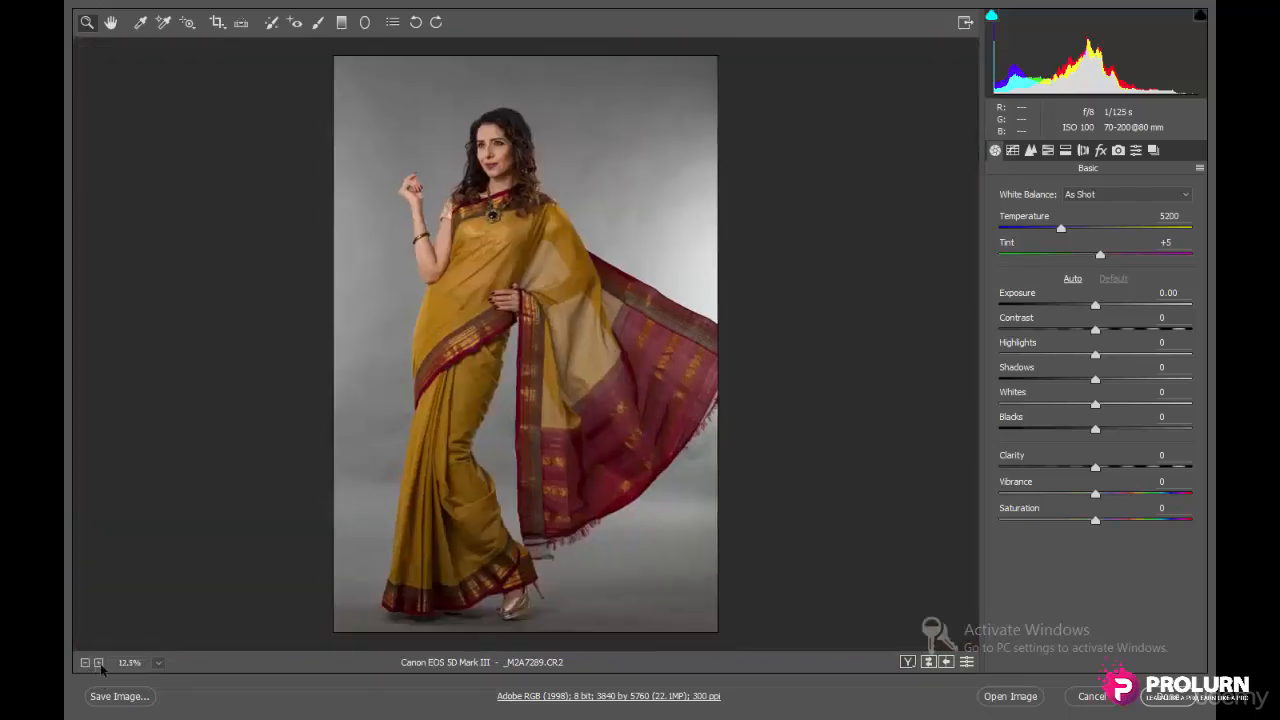
click(98, 663)
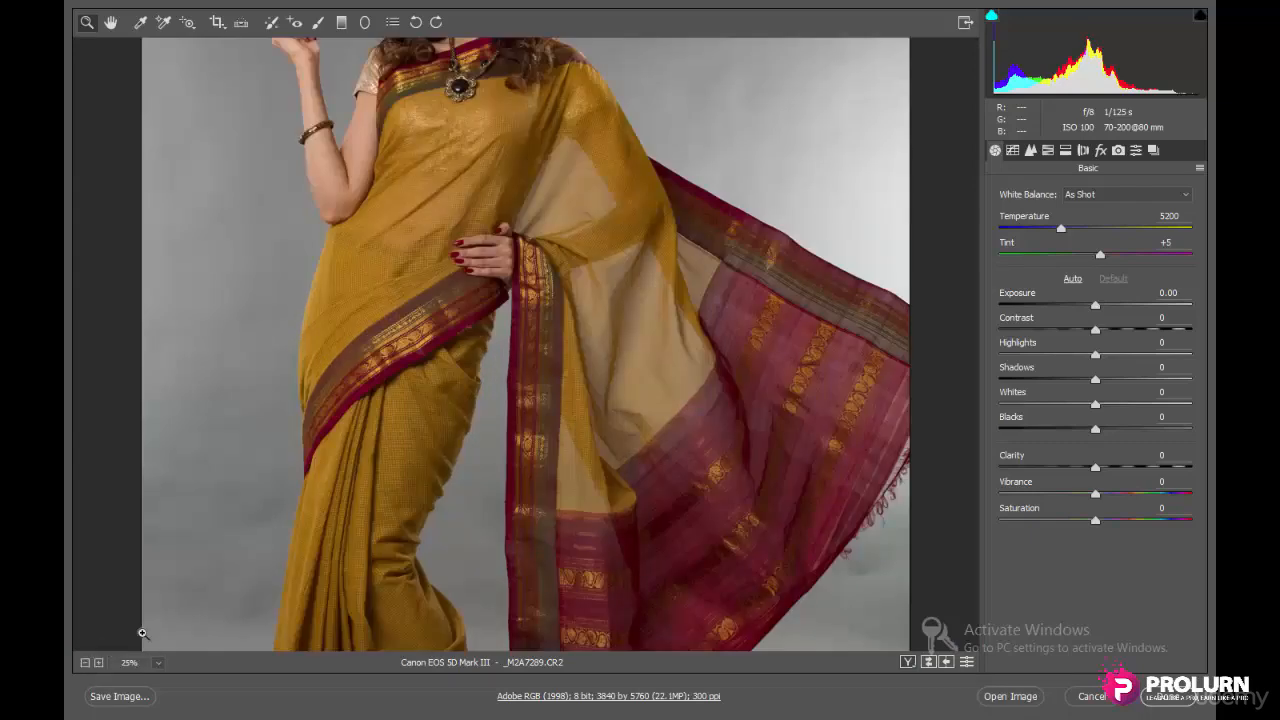
click(158, 664)
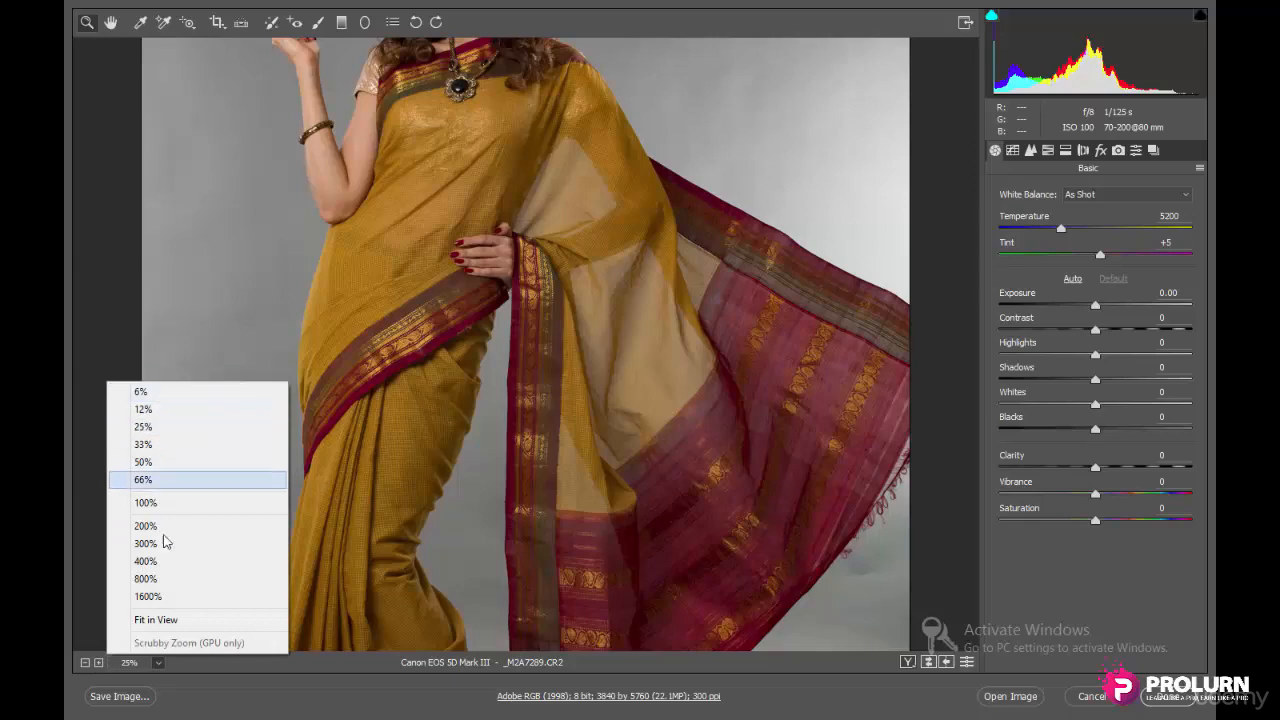
click(147, 480)
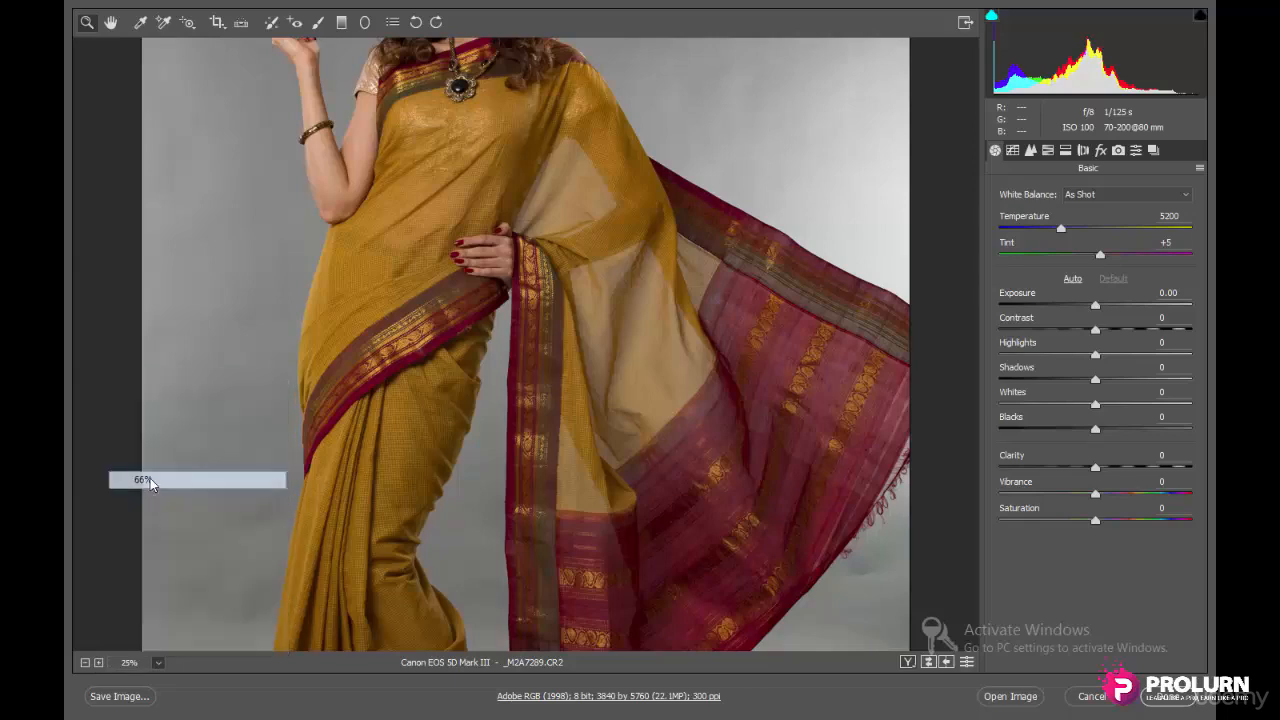
key(ctrl+0)
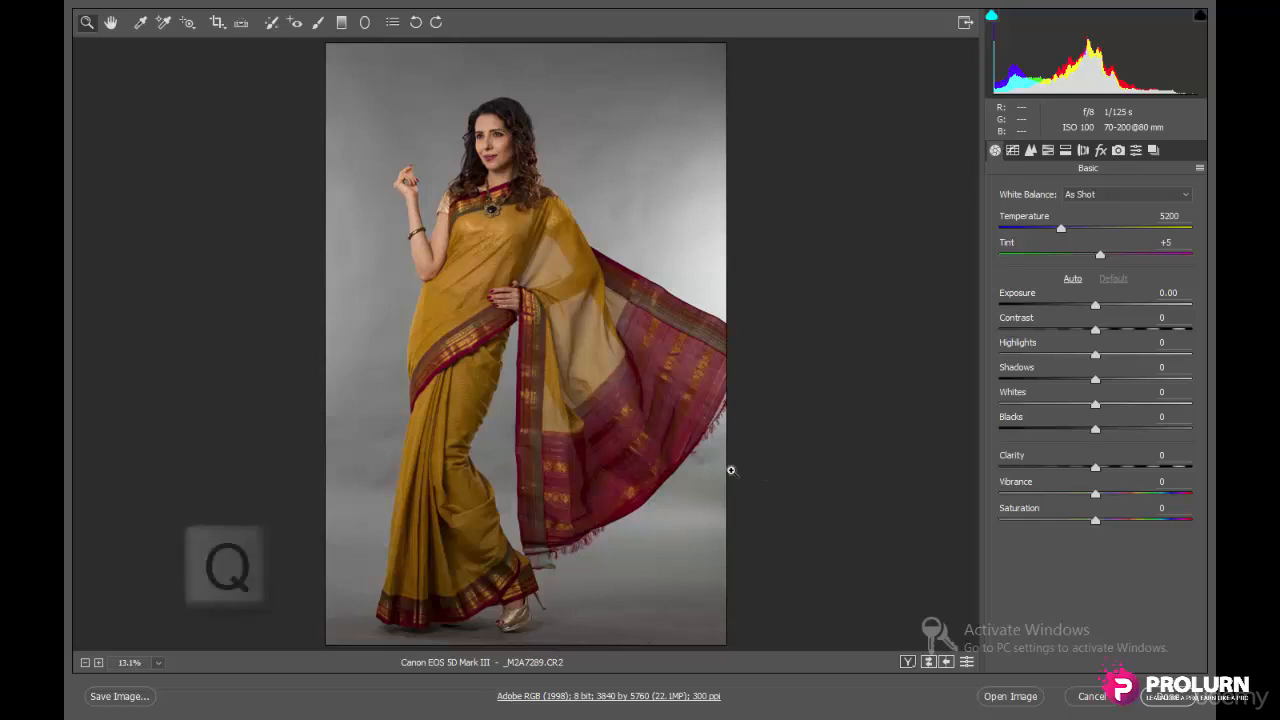
Compare before and after side by side and in a left/right split, with the model's face at 25% zoom centred on the dividing line.
key(q)
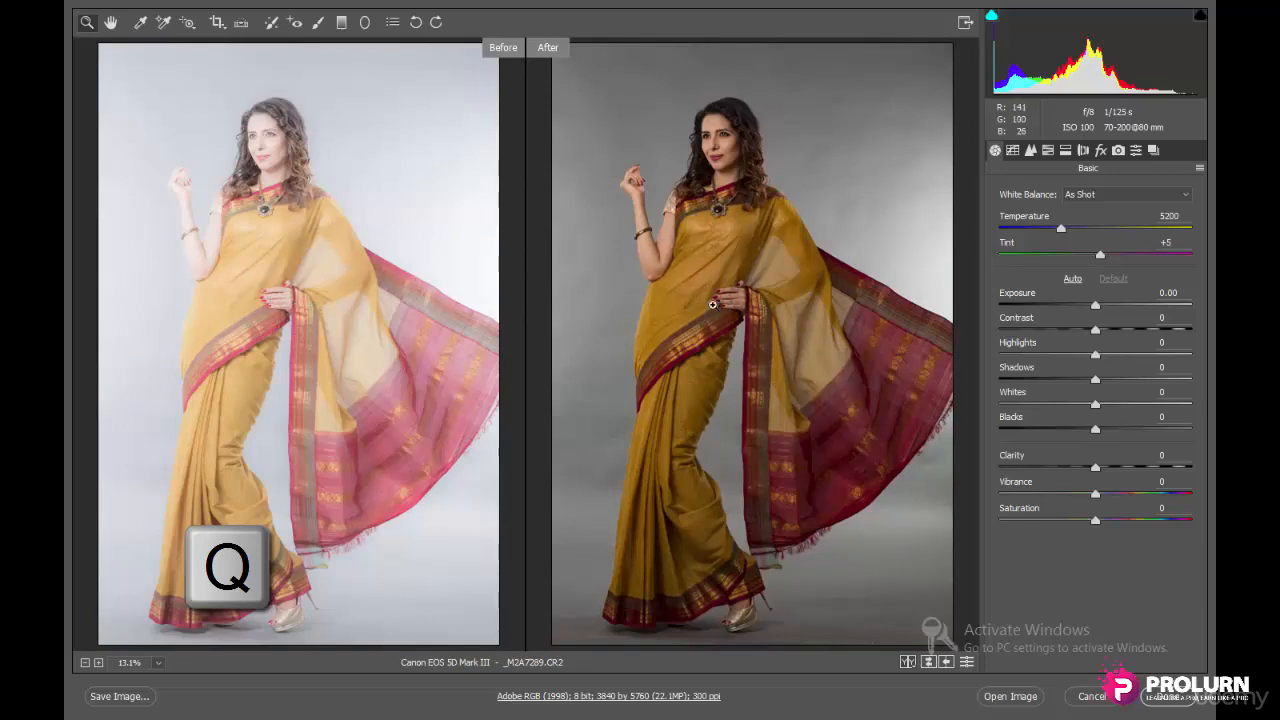
key(q)
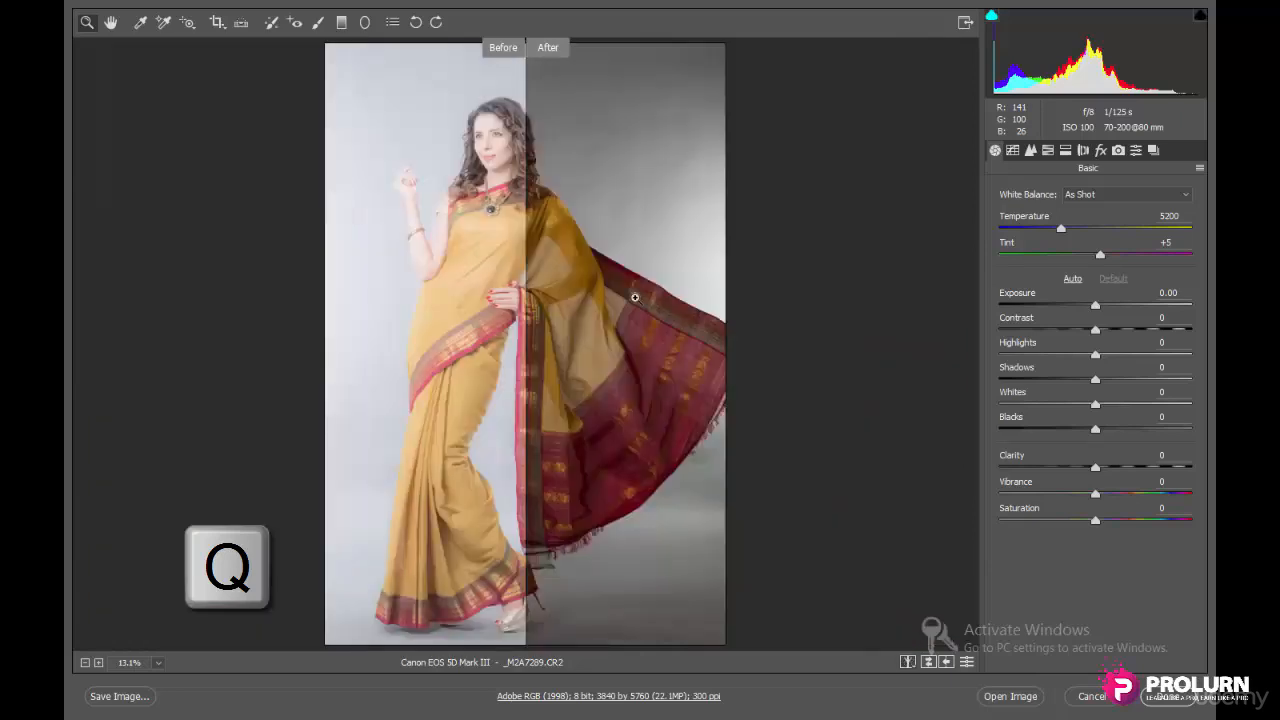
click(516, 145)
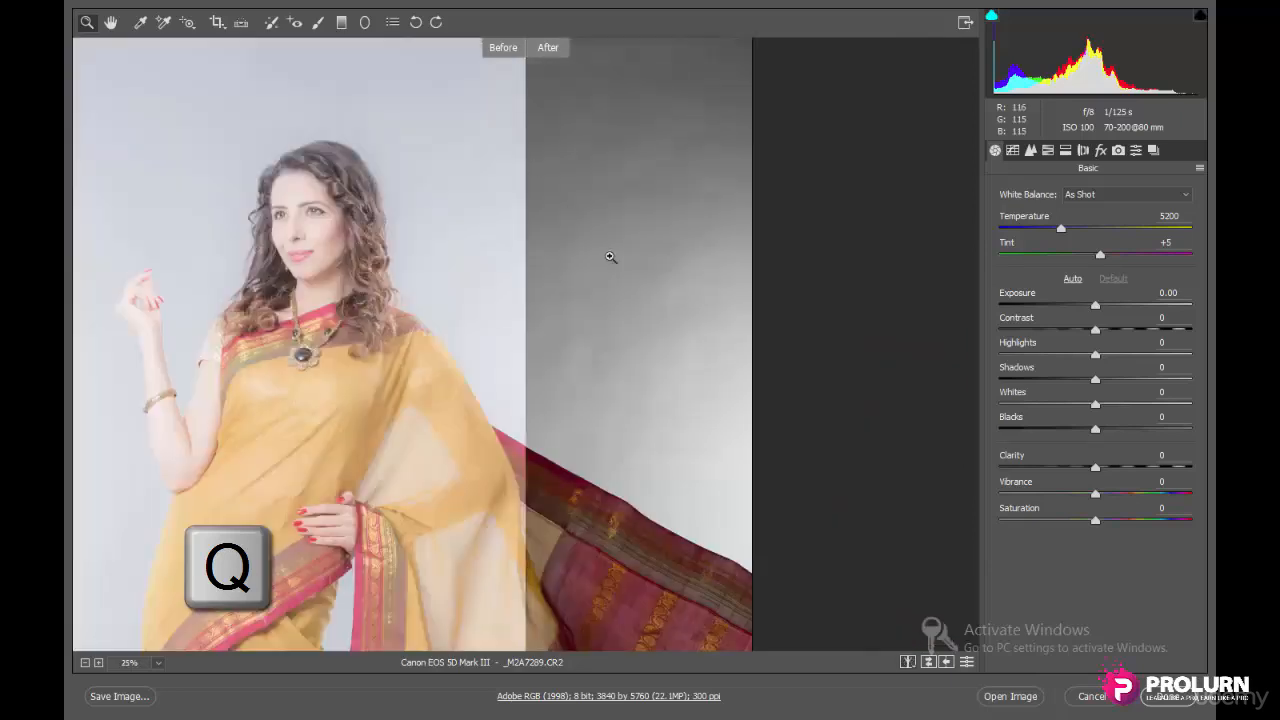
click(110, 22)
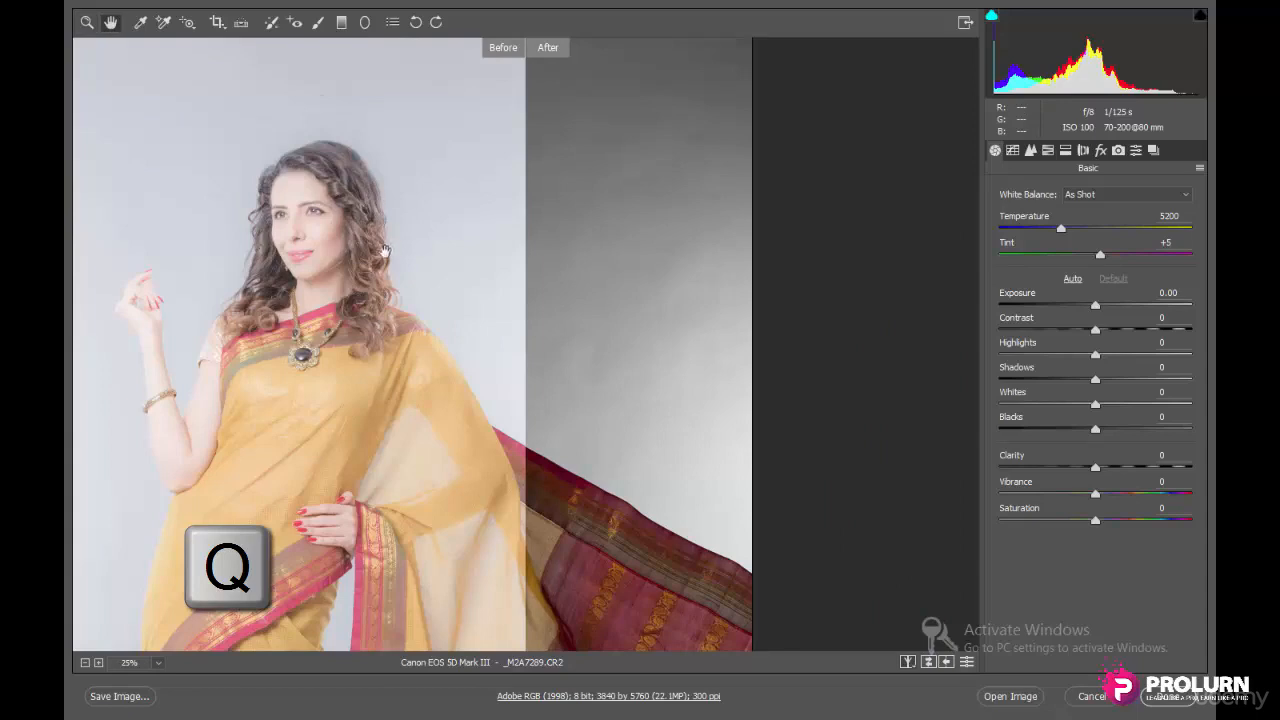
drag(390, 252, 604, 229)
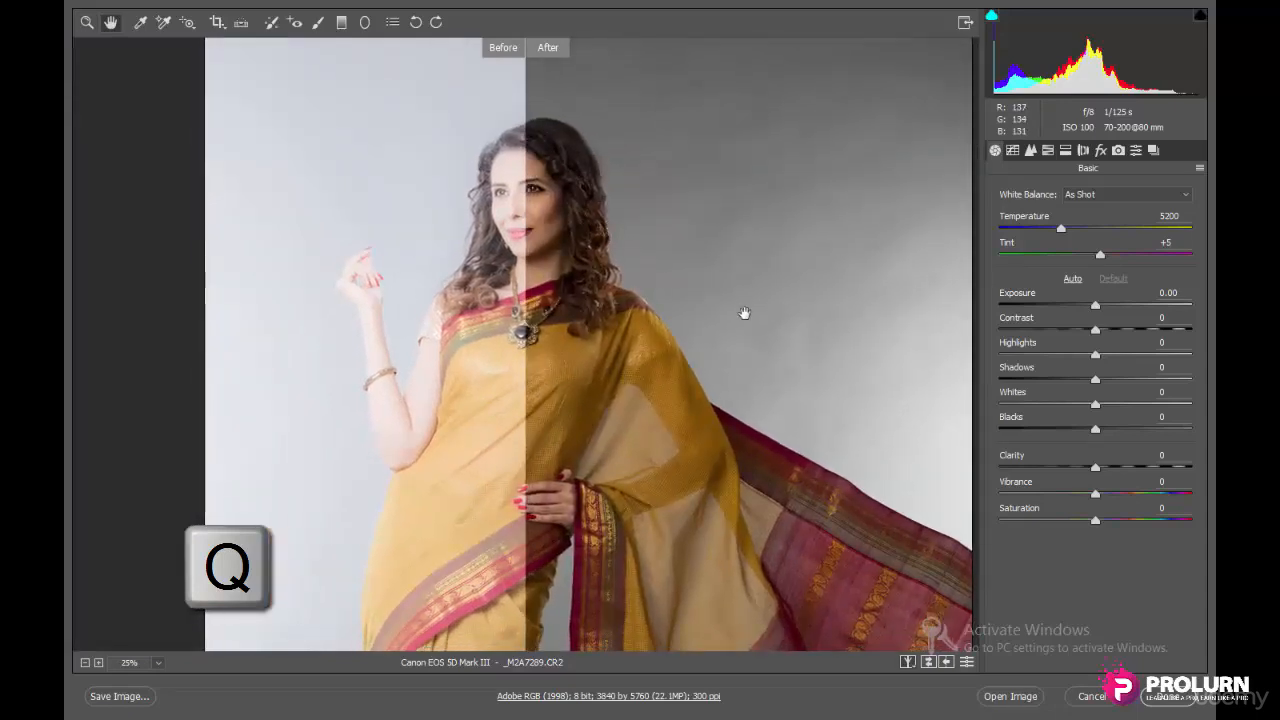
Compare before and after stacked vertically and in a top/bottom split, and return to the single-image preview.
key(q)
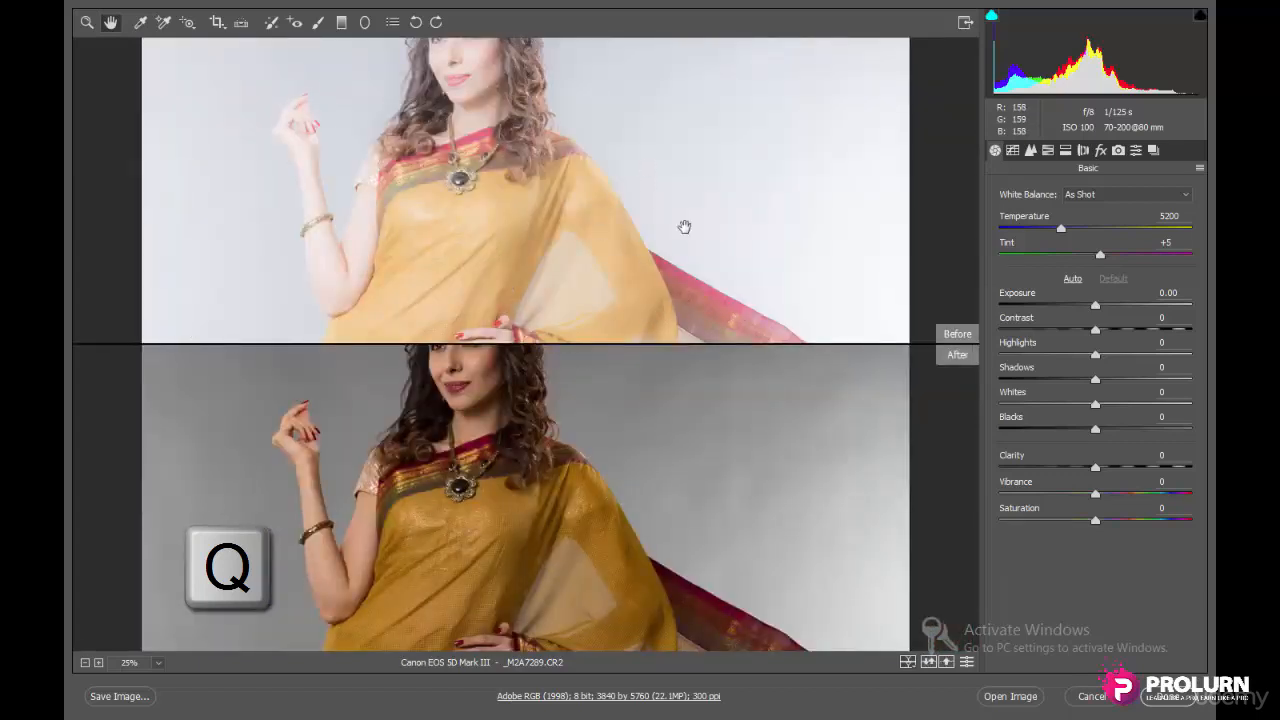
key(q)
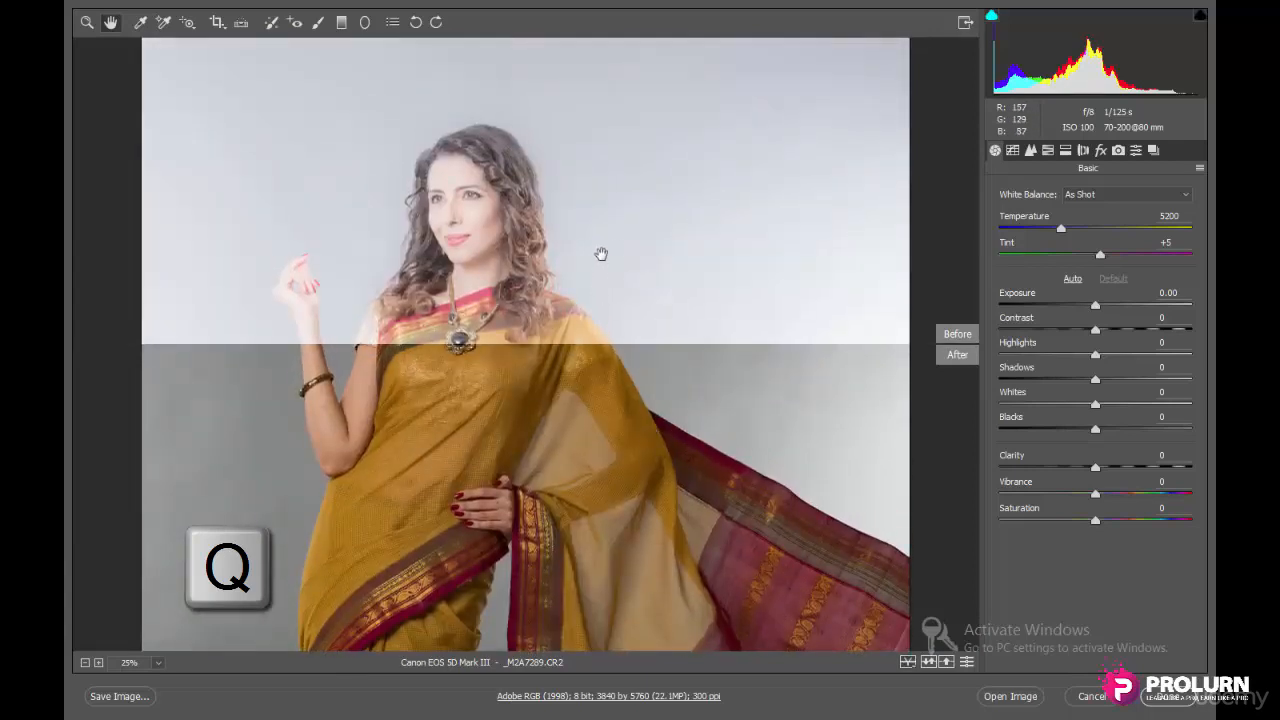
key(q)
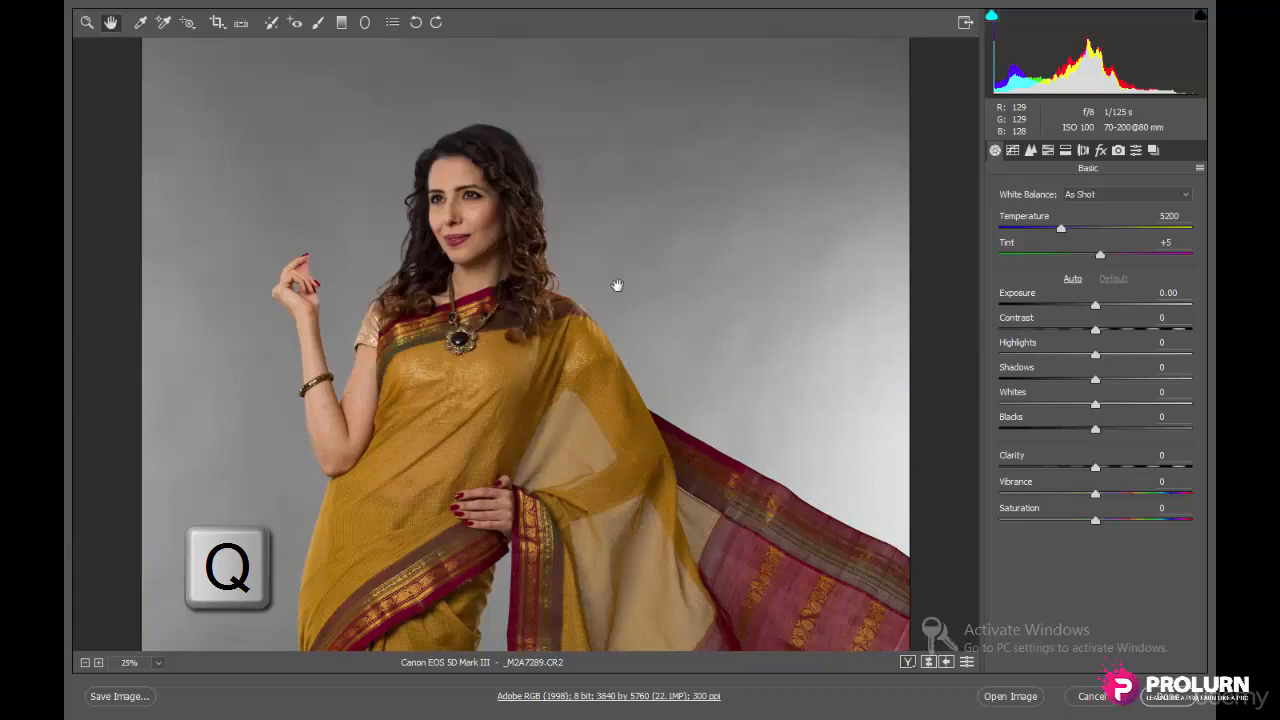